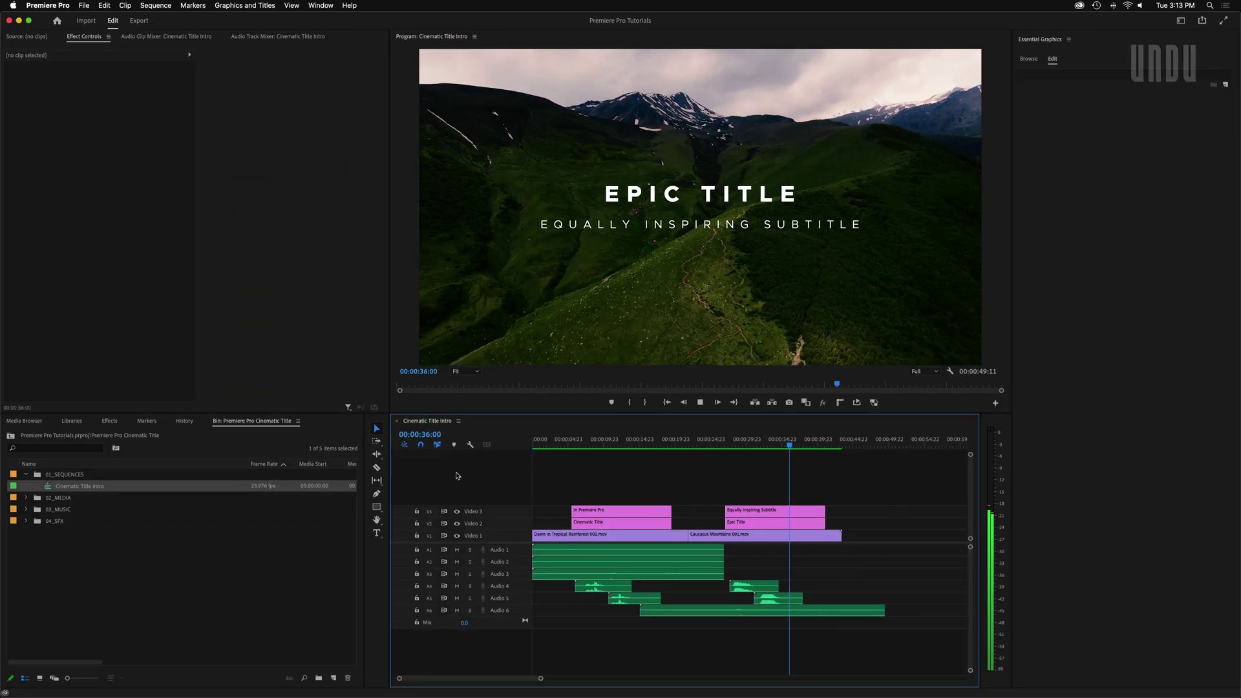
- After previewing the example, create sequence 'Premiere Pro Cinematic Title' from the MY 4K UHD ProRes preset
{"action": "key", "text": "space"}
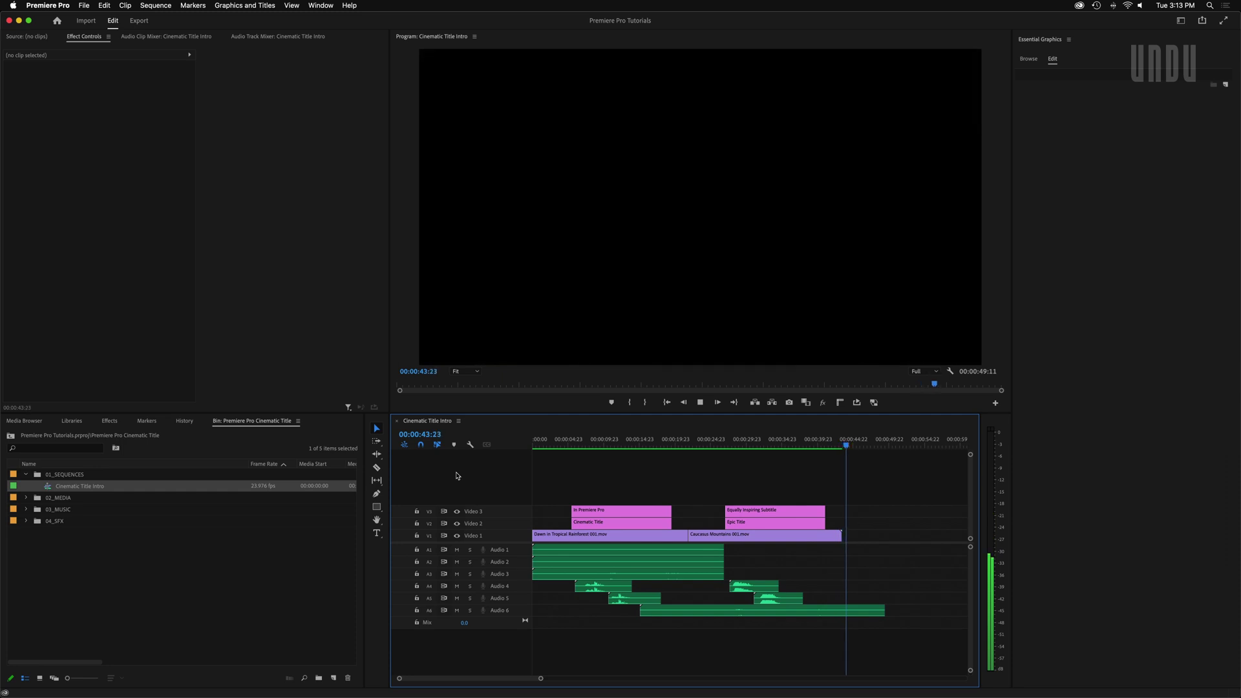
{"action": "key", "text": "space"}
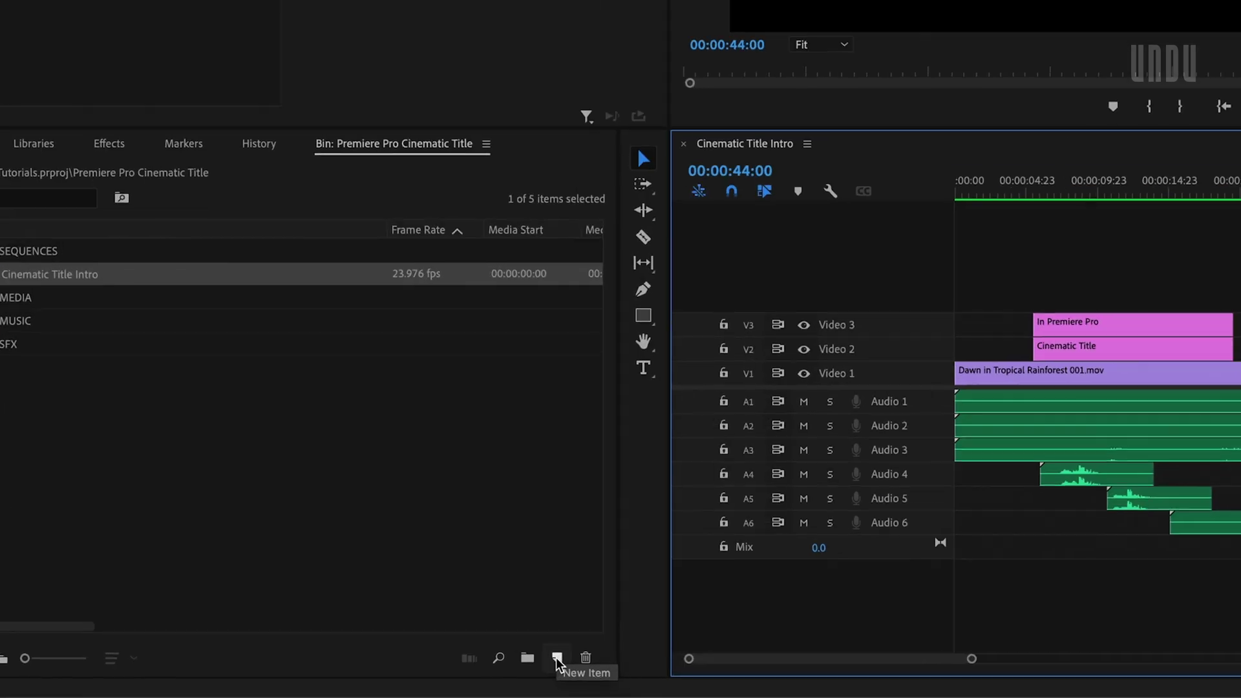
{"action": "left_click", "coordinate": [362, 675]}
{"action": "left_click", "coordinate": [379, 567]}
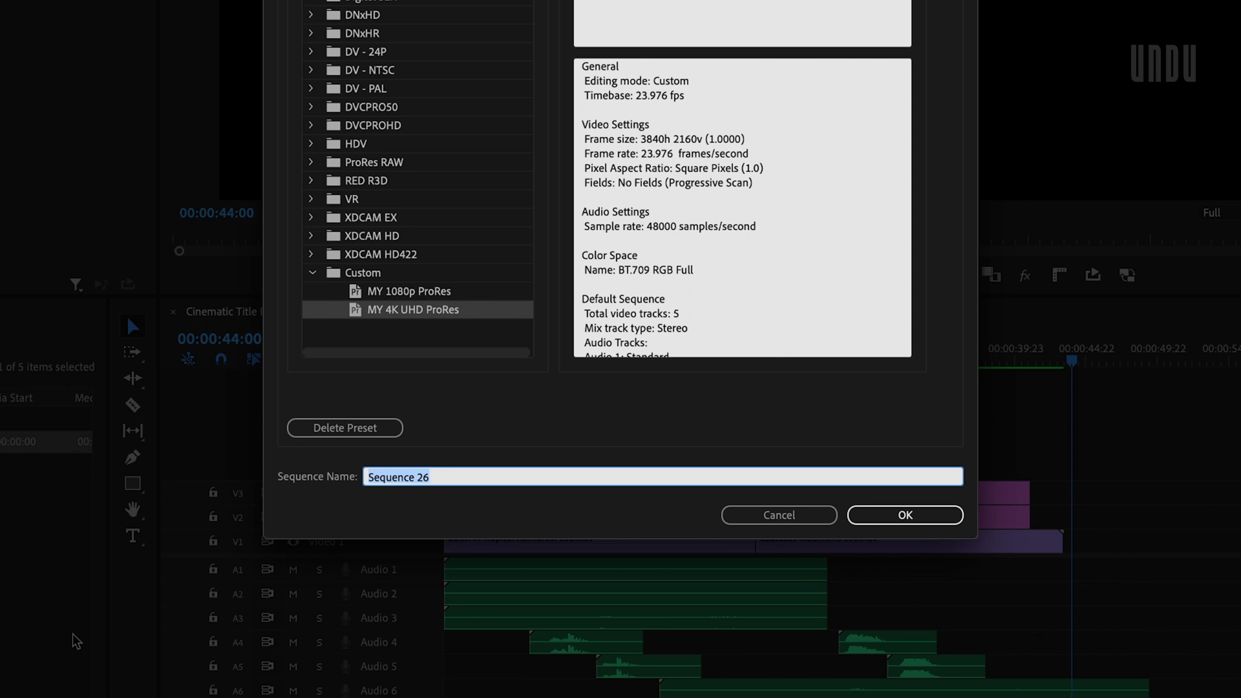
{"action": "type", "text": "Premiere Pro Cine"}
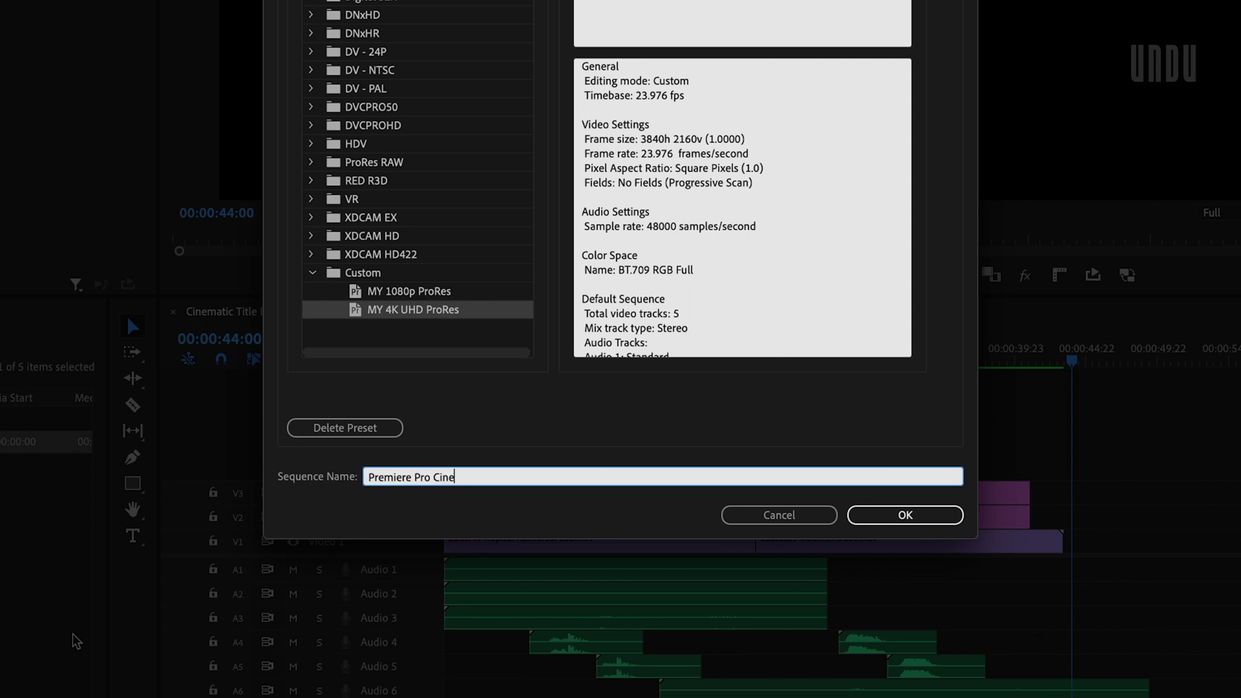
{"action": "type", "text": "matic Title"}
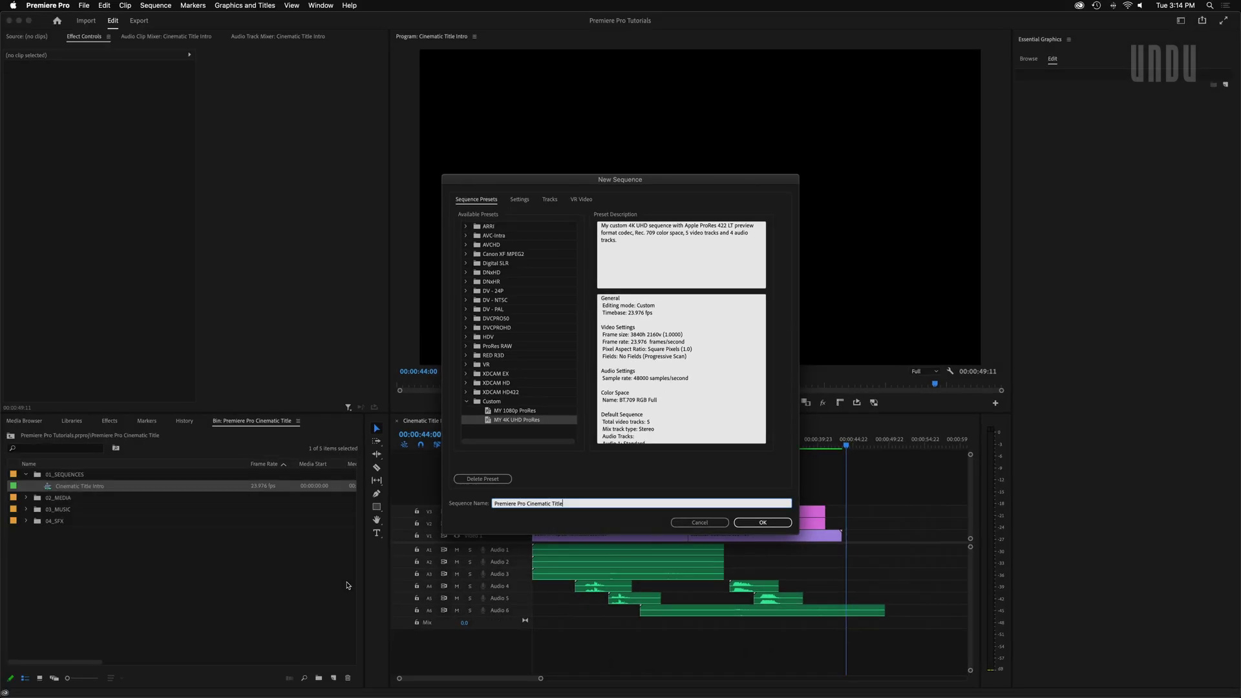
{"action": "key", "text": "Return"}
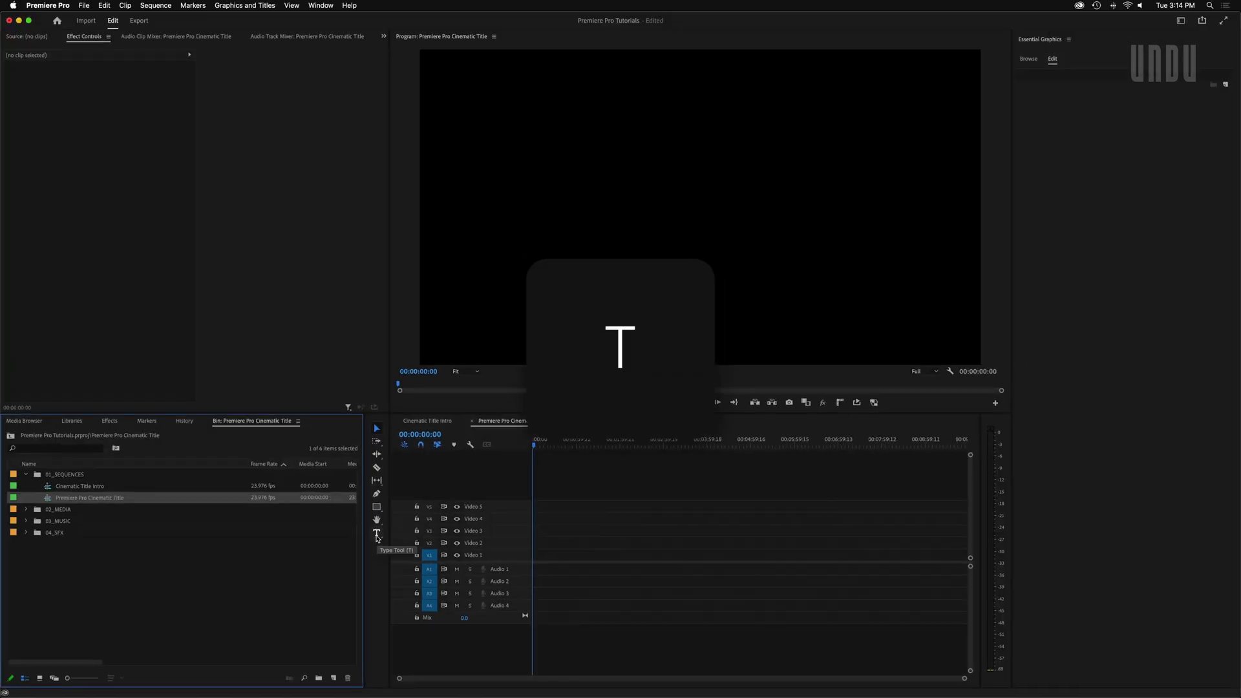
- Add a text graphic reading 'Holy Moly' in the Program monitor on Video 1
{"action": "left_click", "coordinate": [377, 534]}
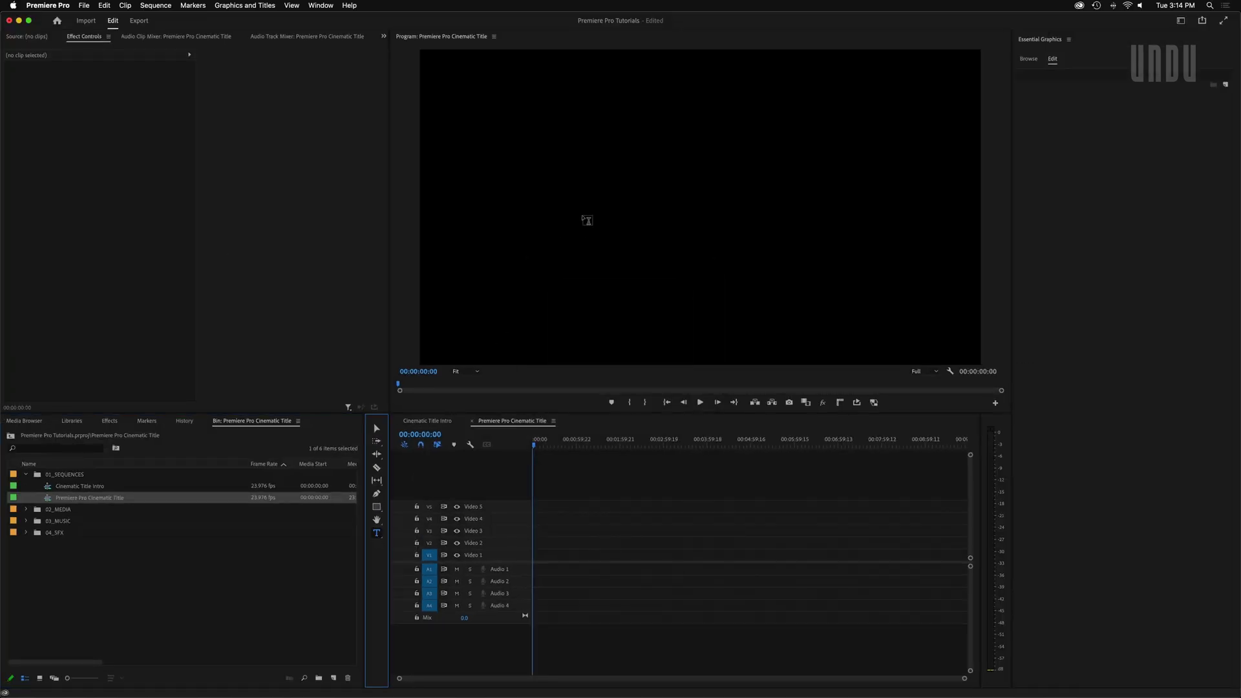
{"action": "left_click", "coordinate": [584, 218]}
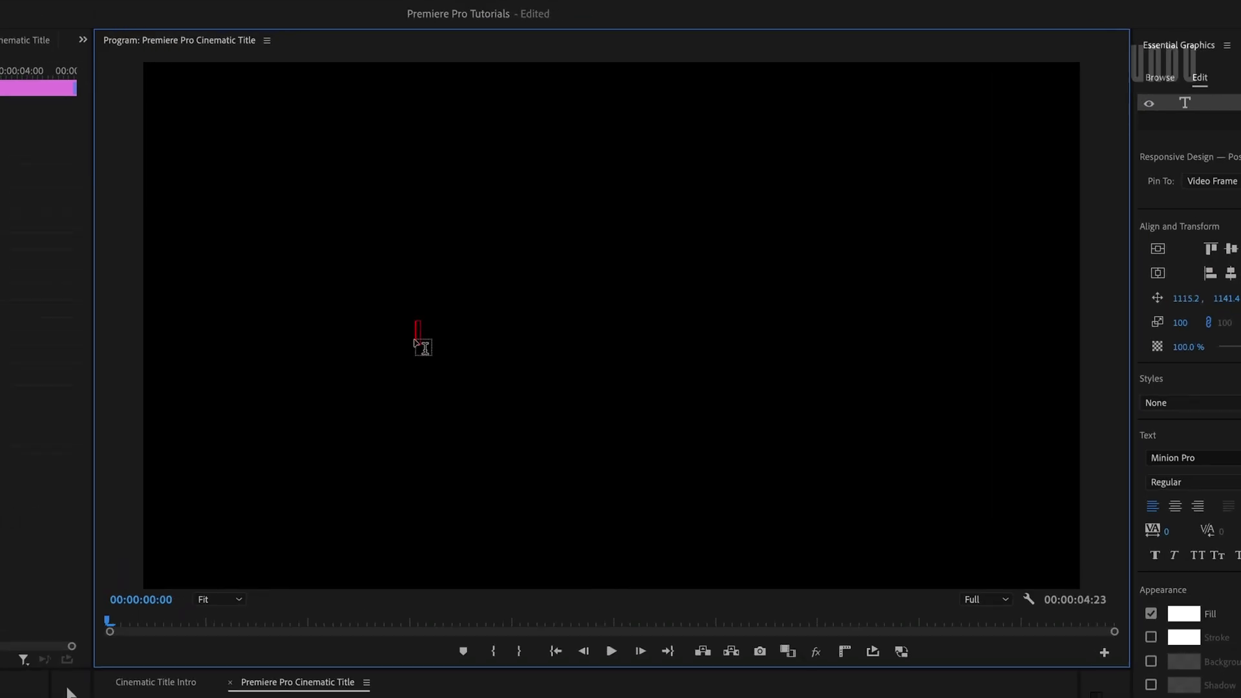
{"action": "type", "text": "Holy"}
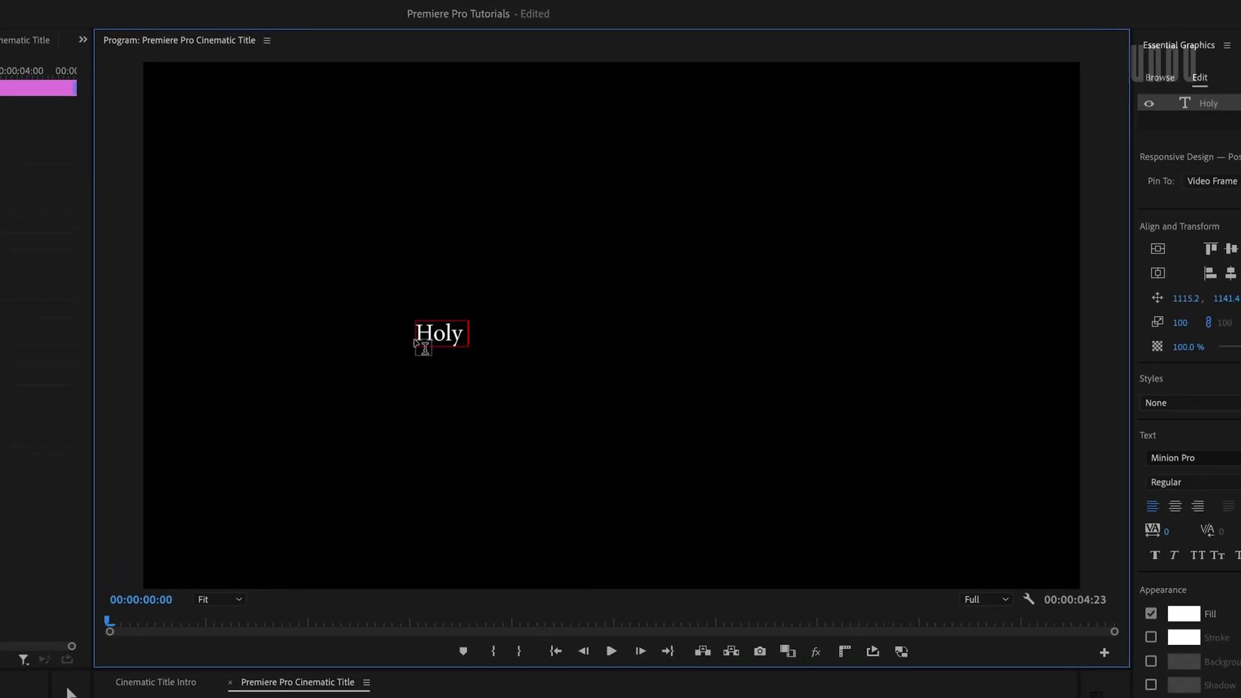
{"action": "type", "text": " Moly"}
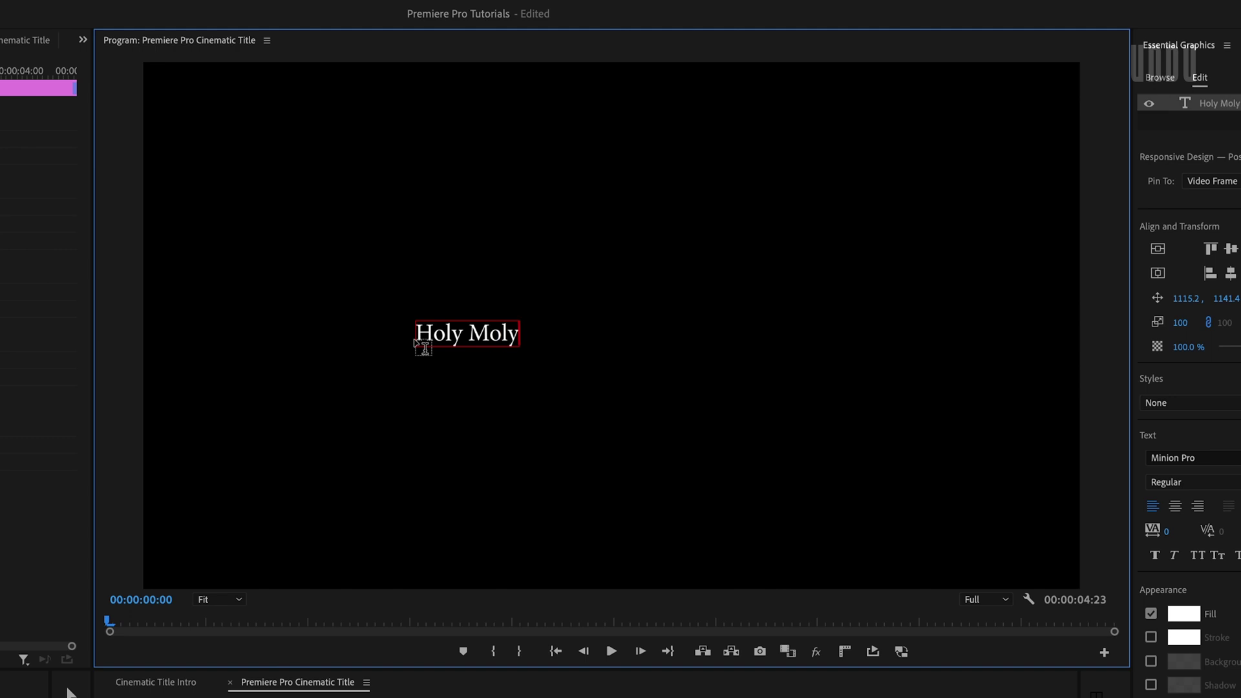
{"action": "key", "text": "Escape"}
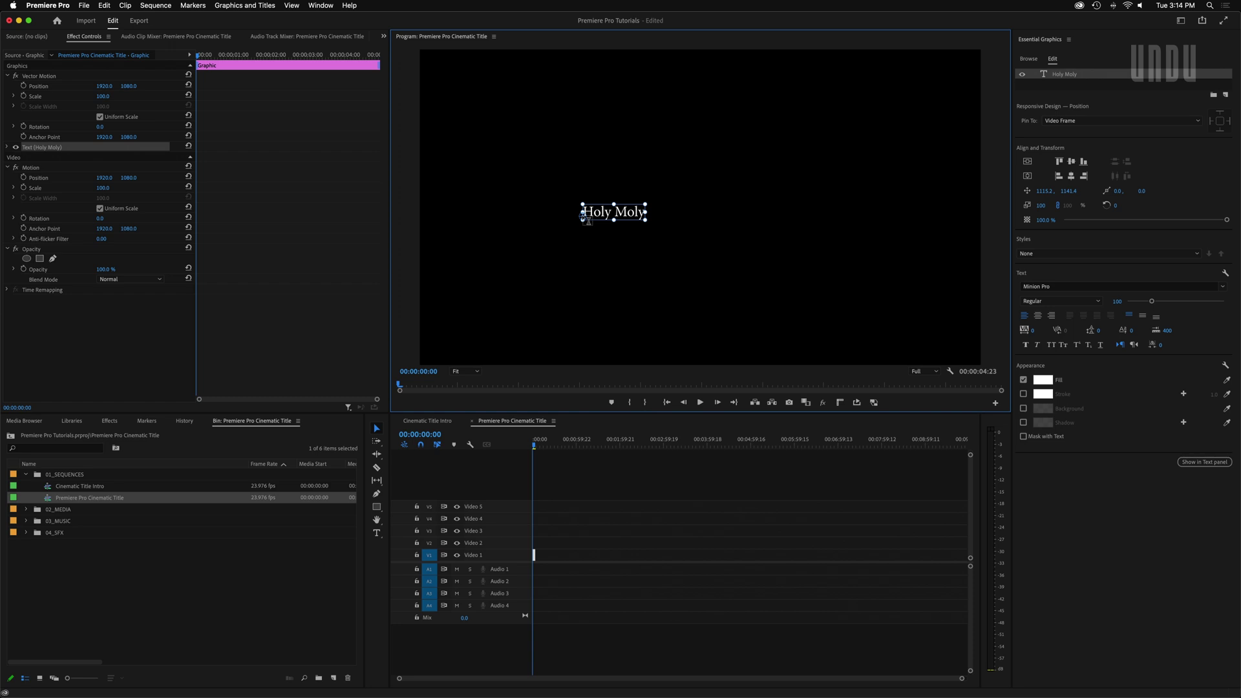
- Move the Holy Moly text up and to the right and show the Essential Graphics panel
{"action": "left_click_drag", "start_coordinate": [588, 219], "coordinate": [629, 208]}
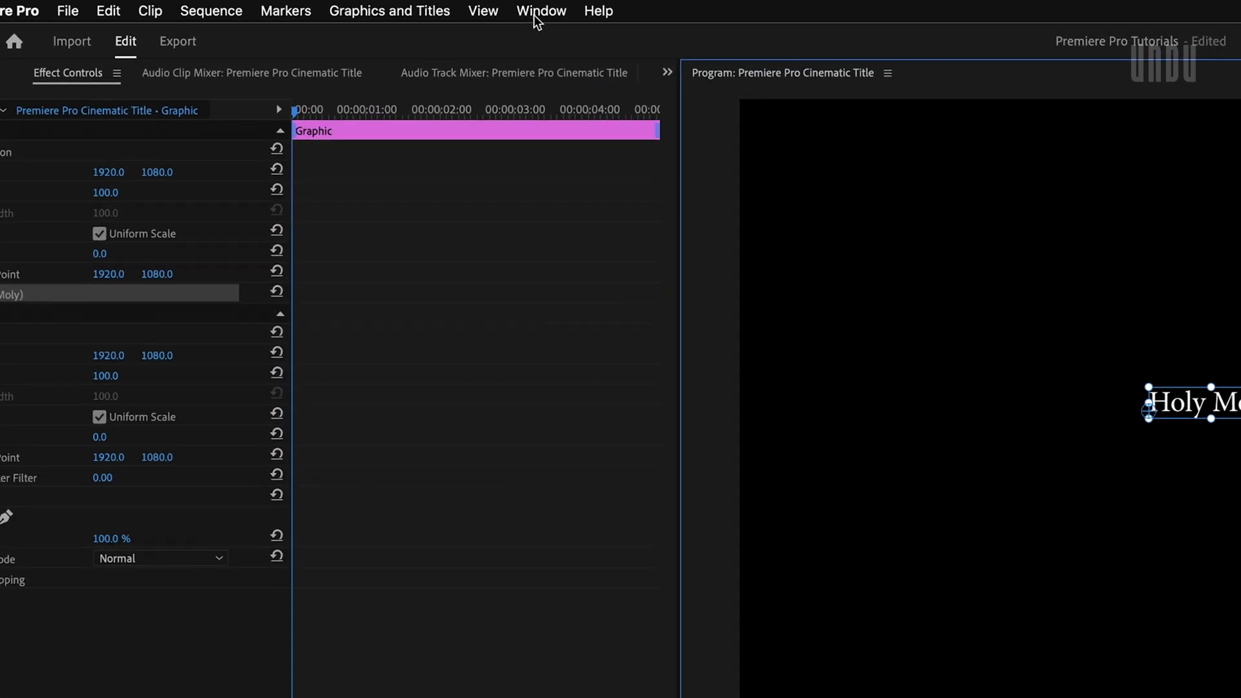
{"action": "left_click", "coordinate": [536, 13]}
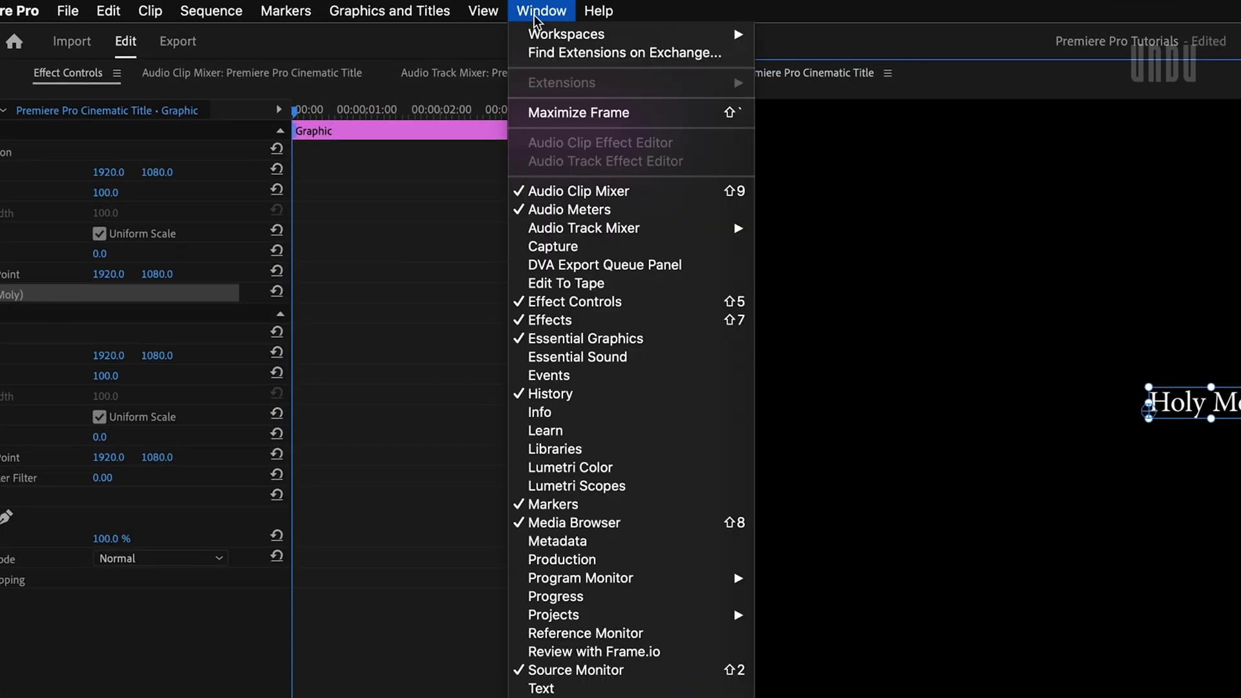
{"action": "left_click", "coordinate": [571, 339]}
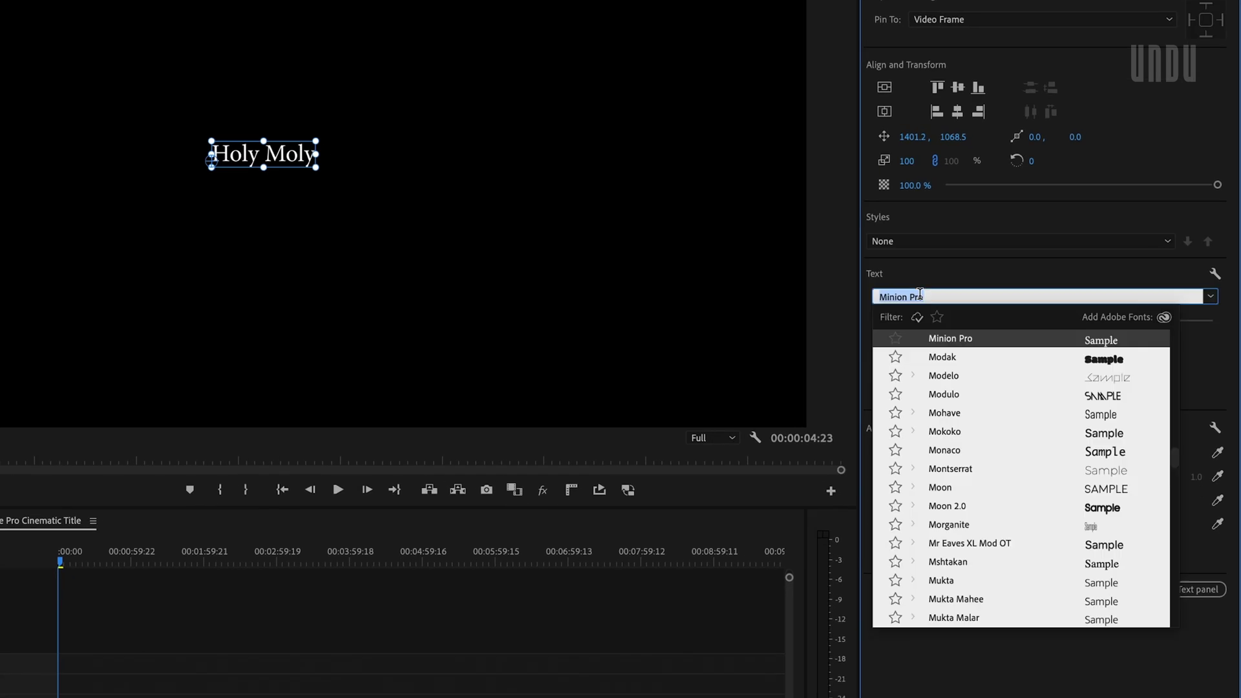
- Set the title to Metropolis Extra Bold at size 160 in all caps
{"action": "type", "text": "metrop"}
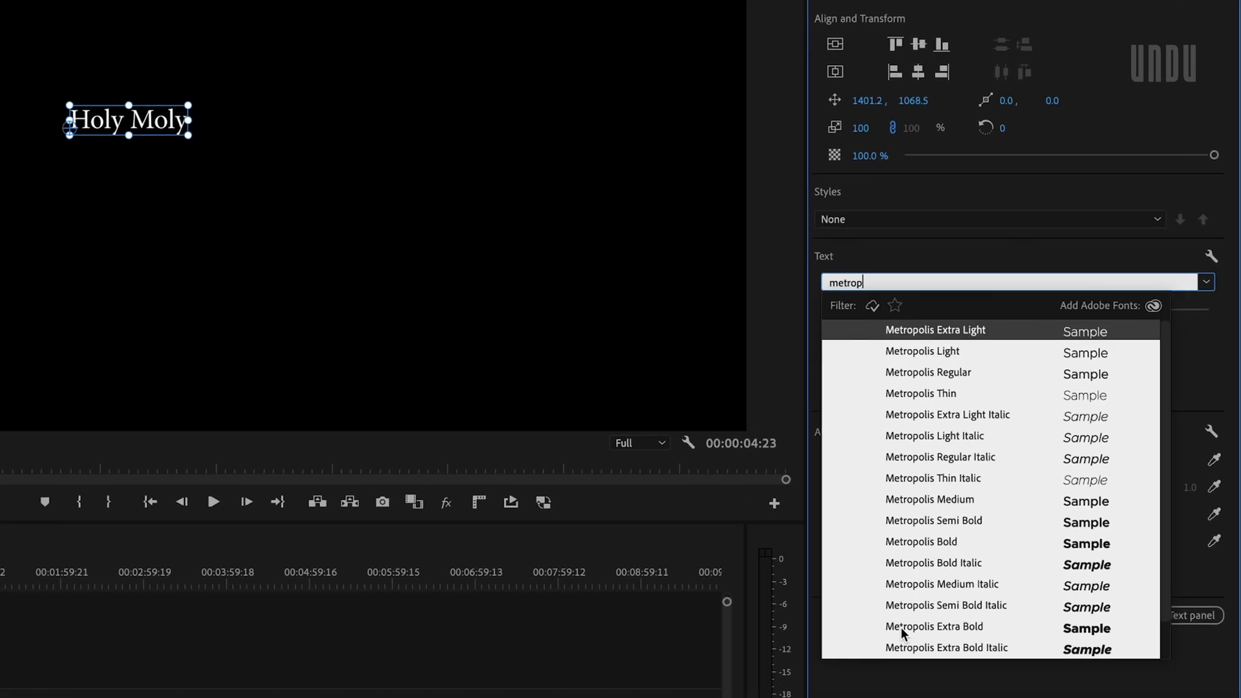
{"action": "left_click", "coordinate": [903, 632]}
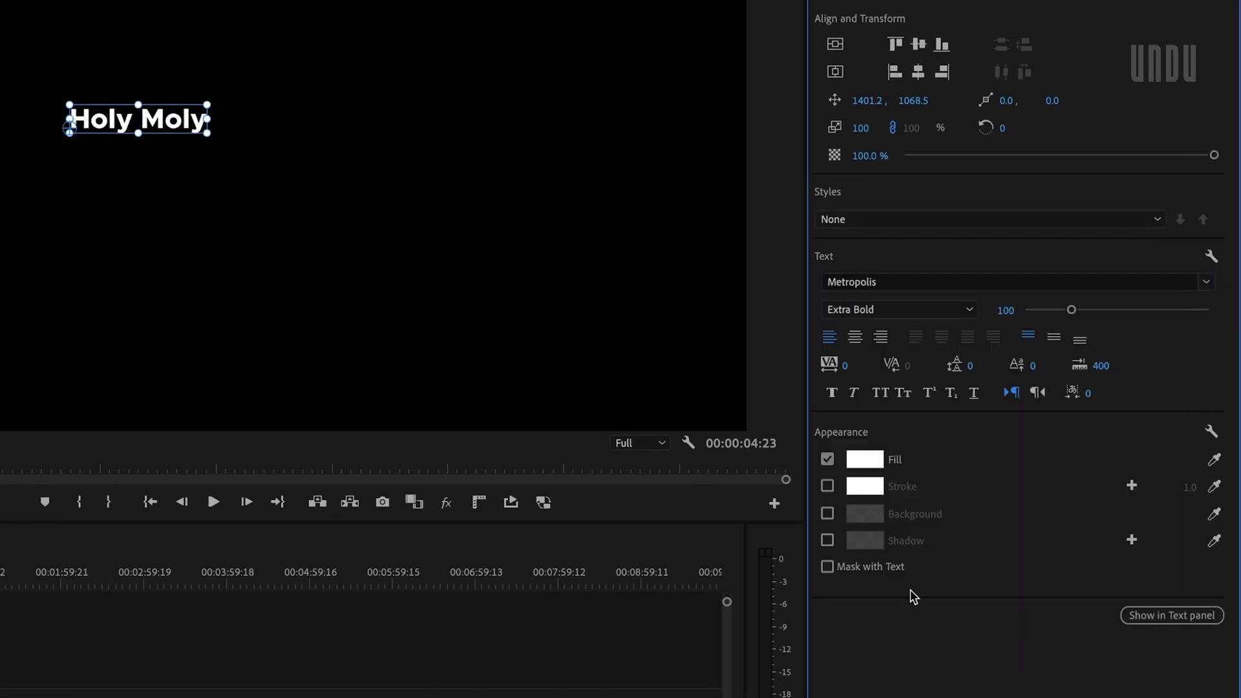
{"action": "left_click", "coordinate": [1004, 311]}
{"action": "type", "text": "160"}
{"action": "key", "text": "Return"}
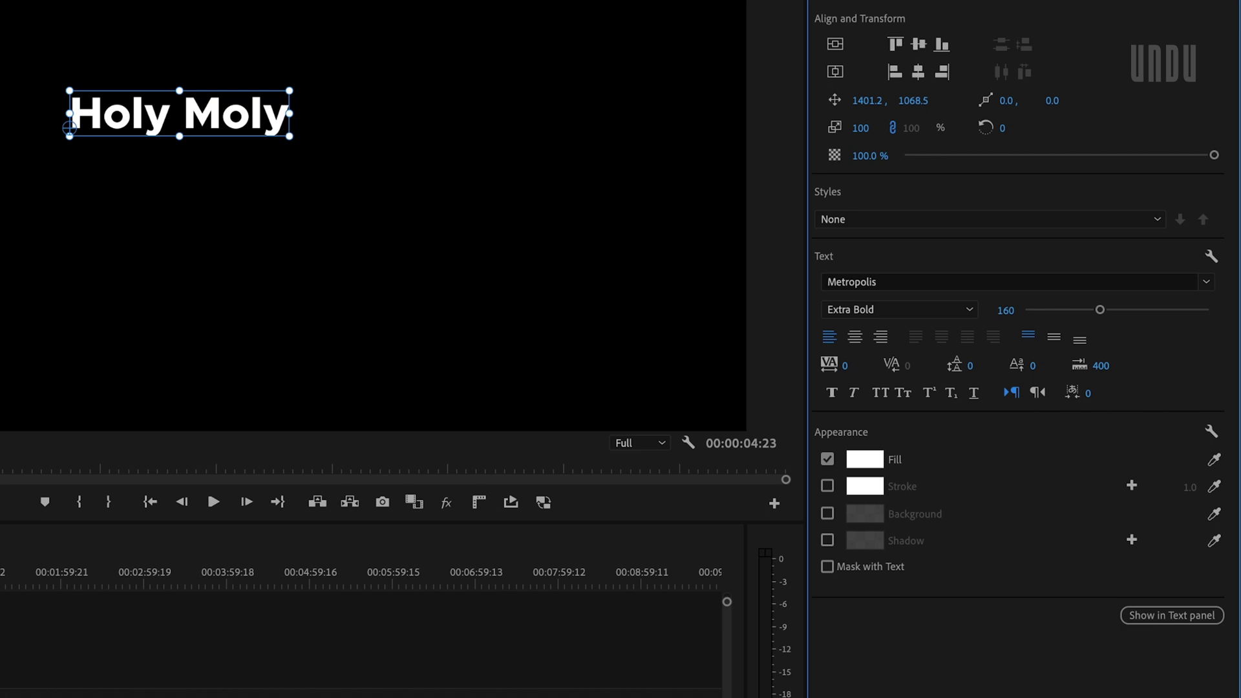
{"action": "left_click", "coordinate": [880, 392]}
- Nudge the title slightly and widen its letter tracking to 340
{"action": "mouse_move", "coordinate": [246, 133]}
{"action": "left_mouse_down"}
{"action": "mouse_move", "coordinate": [236, 138]}
{"action": "mouse_move", "coordinate": [249, 141]}
{"action": "left_mouse_up"}
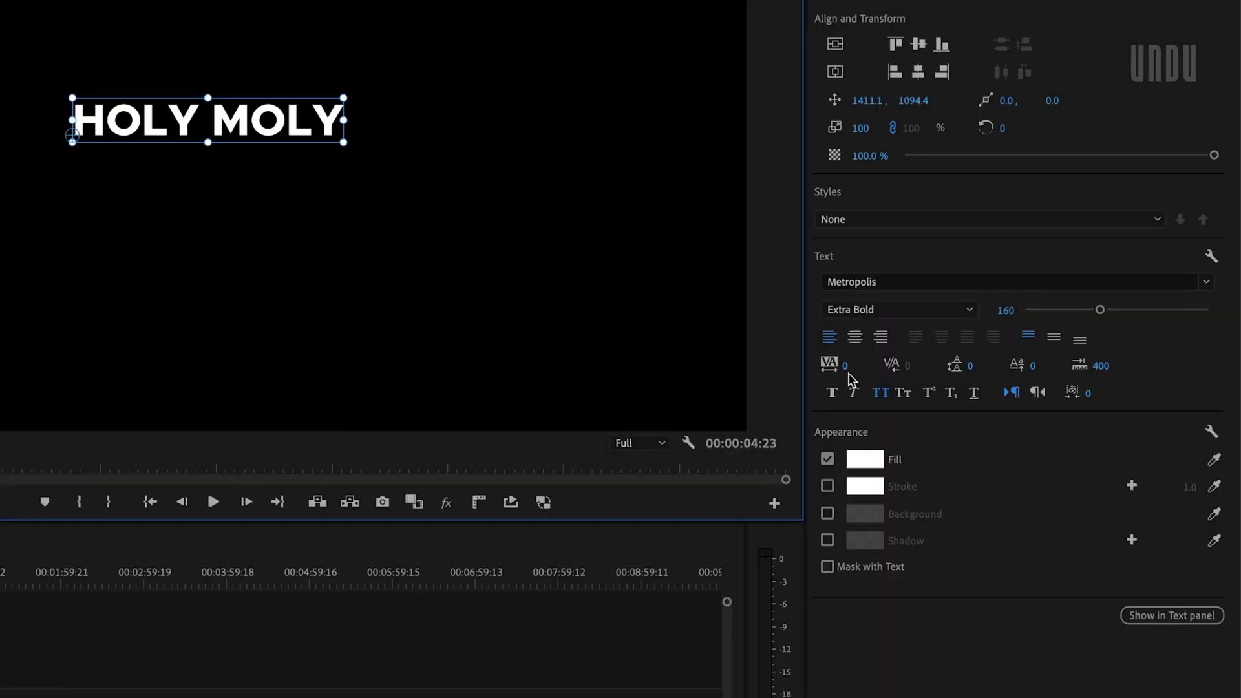
{"action": "left_click_drag", "start_coordinate": [845, 366], "coordinate": [1118, 366]}
{"action": "left_click", "coordinate": [856, 366]}
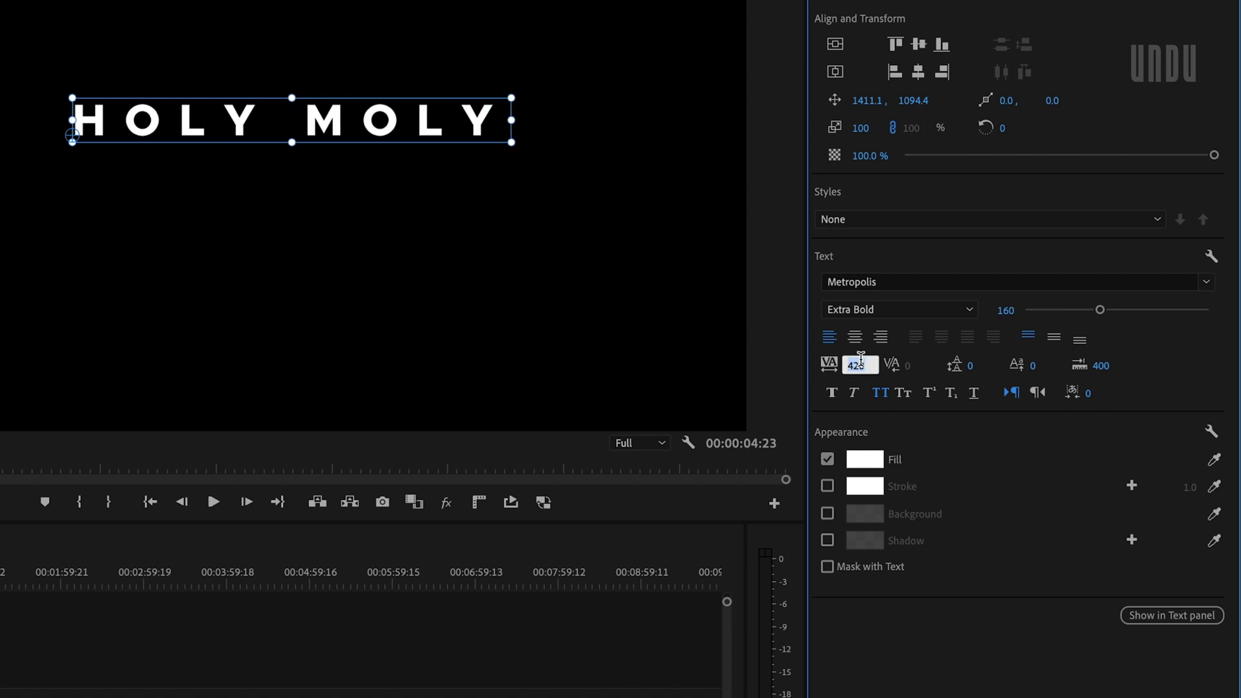
{"action": "type", "text": "3"}
{"action": "key", "text": "Return"}
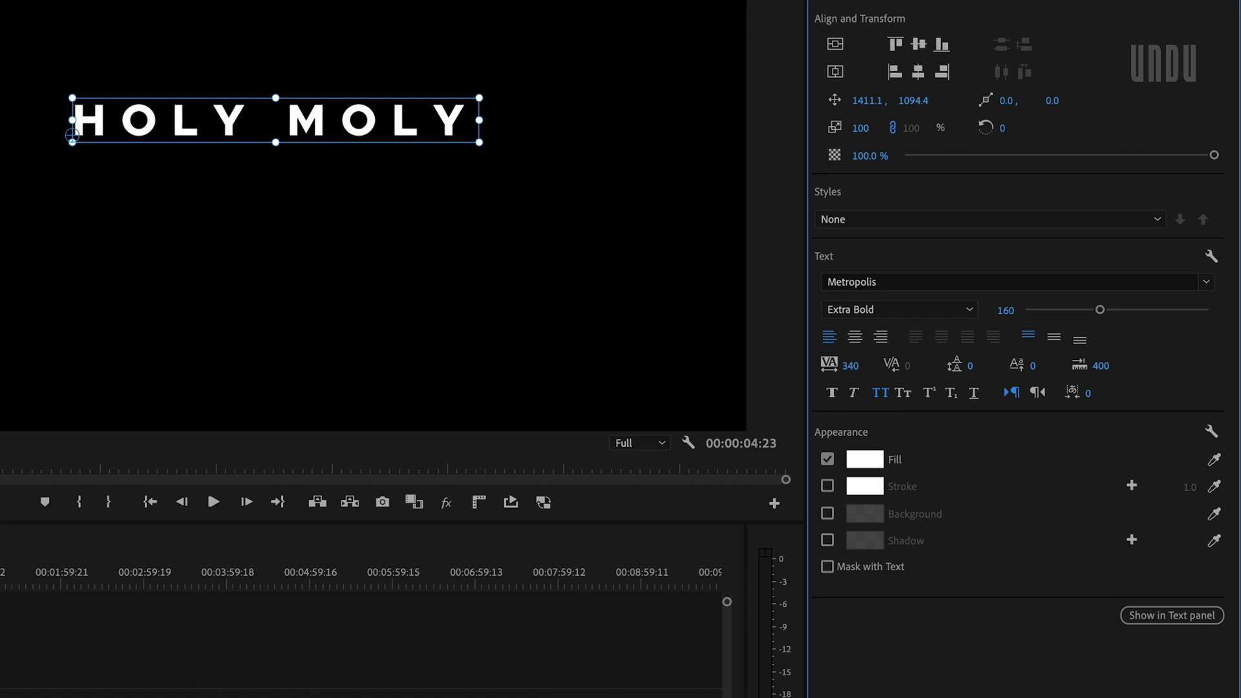
- Center-align the title text and center it vertically and horizontally in the frame
{"action": "left_click", "coordinate": [855, 342]}
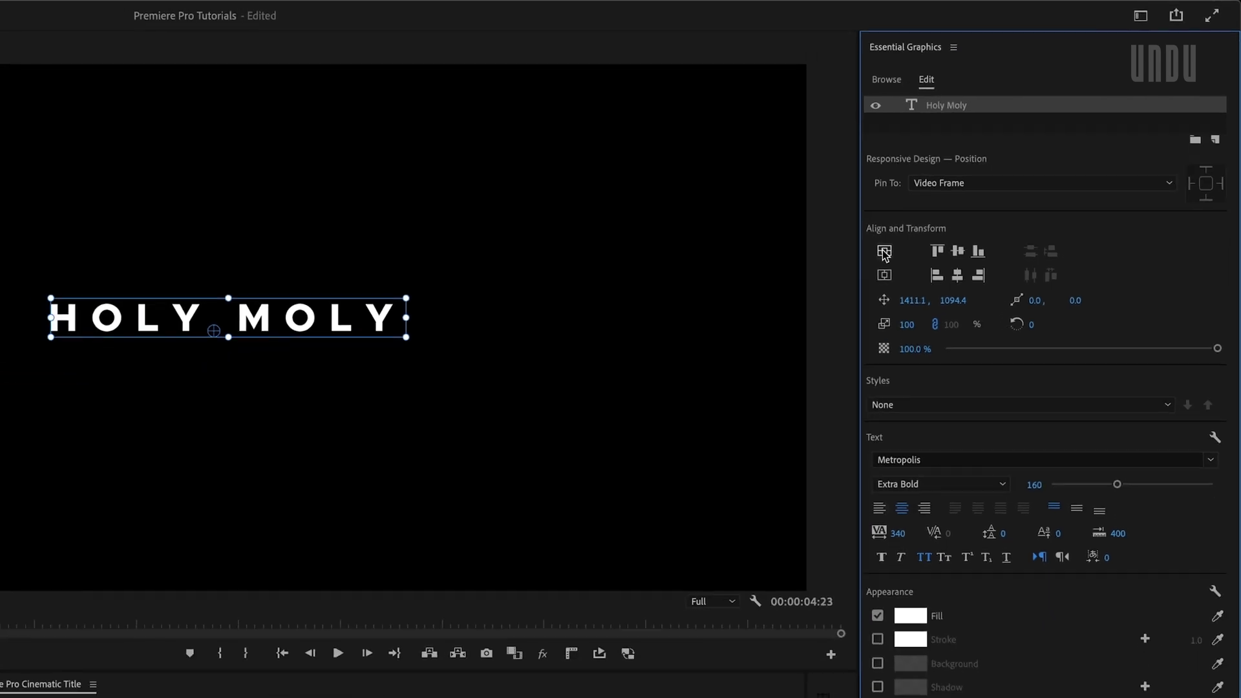
{"action": "left_click", "coordinate": [884, 252]}
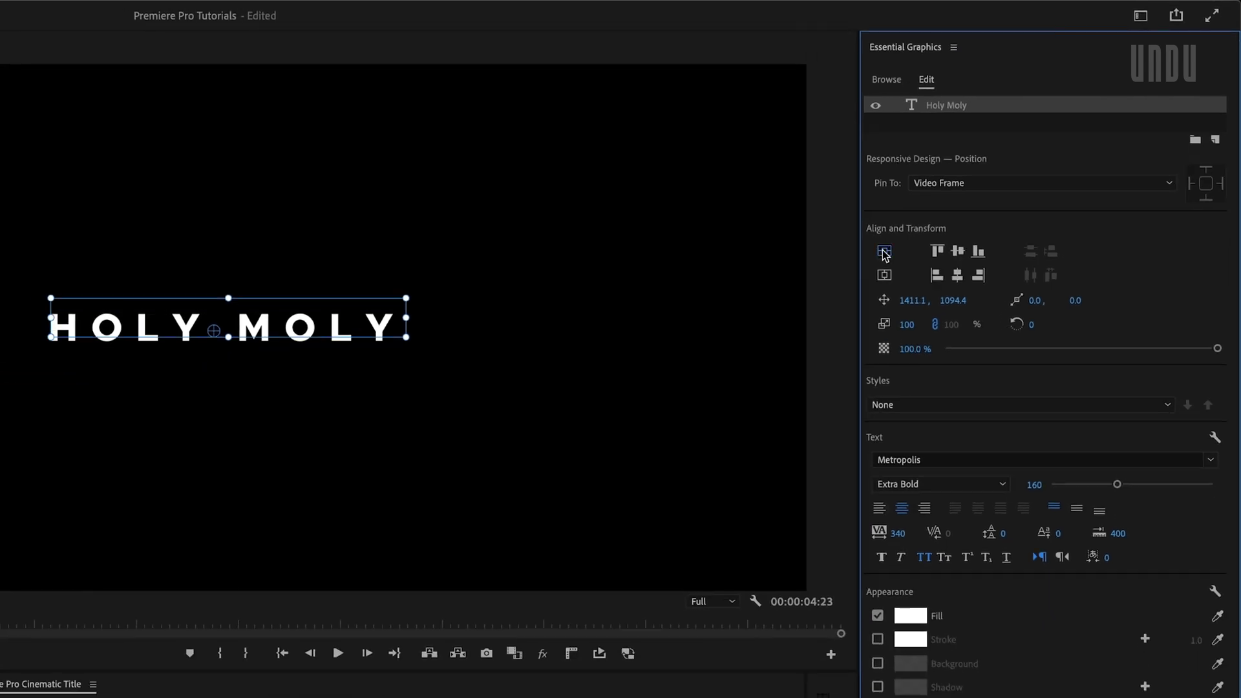
{"action": "left_click", "coordinate": [884, 276]}
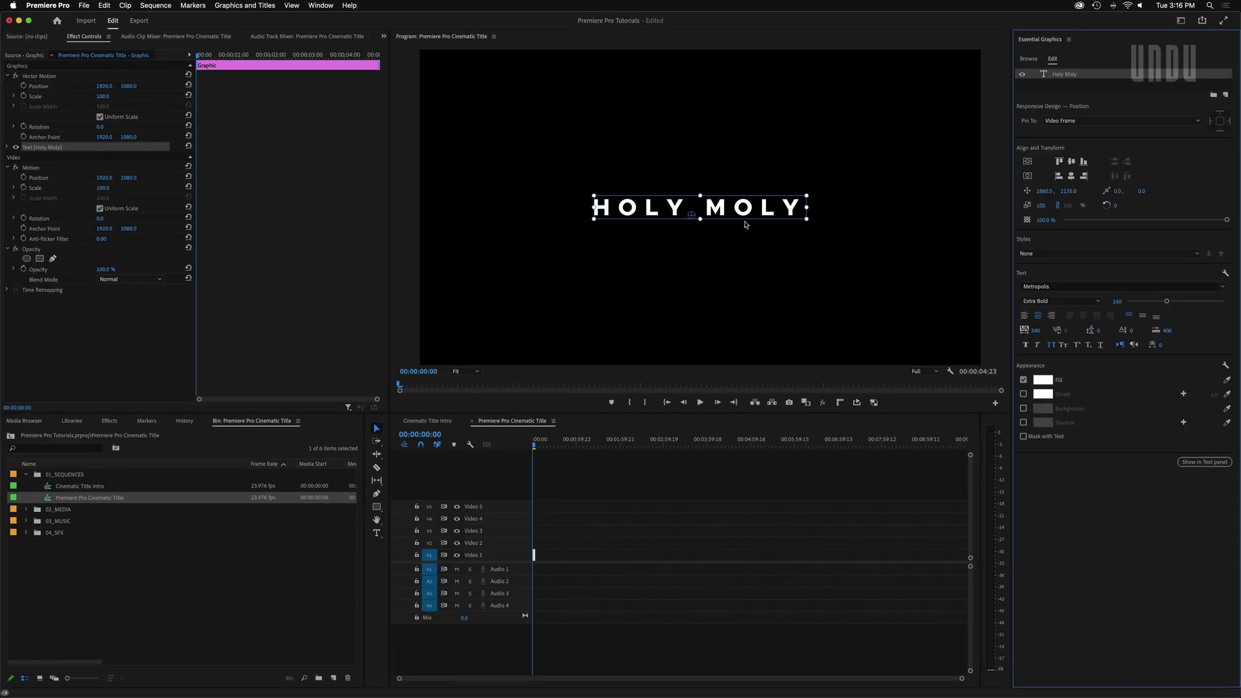
{"action": "left_click", "coordinate": [587, 474]}
- Duplicate the Holy Moly clip onto Video 2, move it below the title, and shrink it to about size 80
{"action": "key", "text": "="}
{"action": "key", "text": "="}
{"action": "key", "text": "="}
{"action": "key", "text": "="}
{"action": "key", "text": "="}
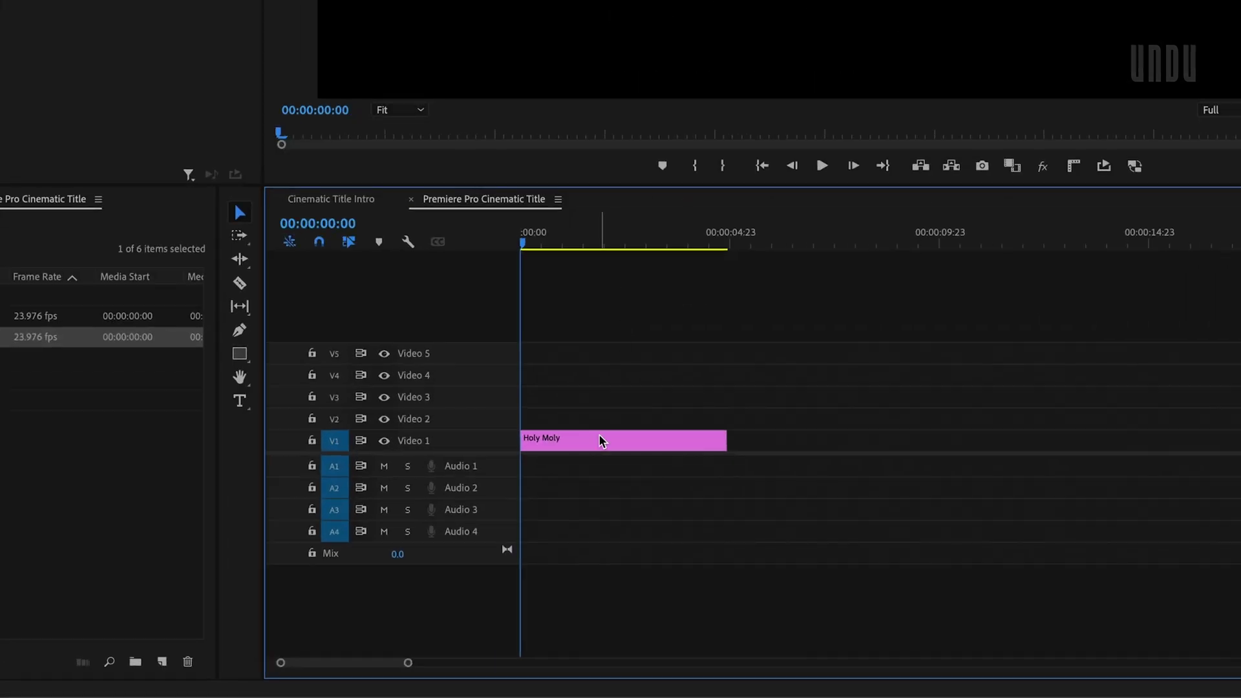
{"action": "left_click", "coordinate": [579, 550]}
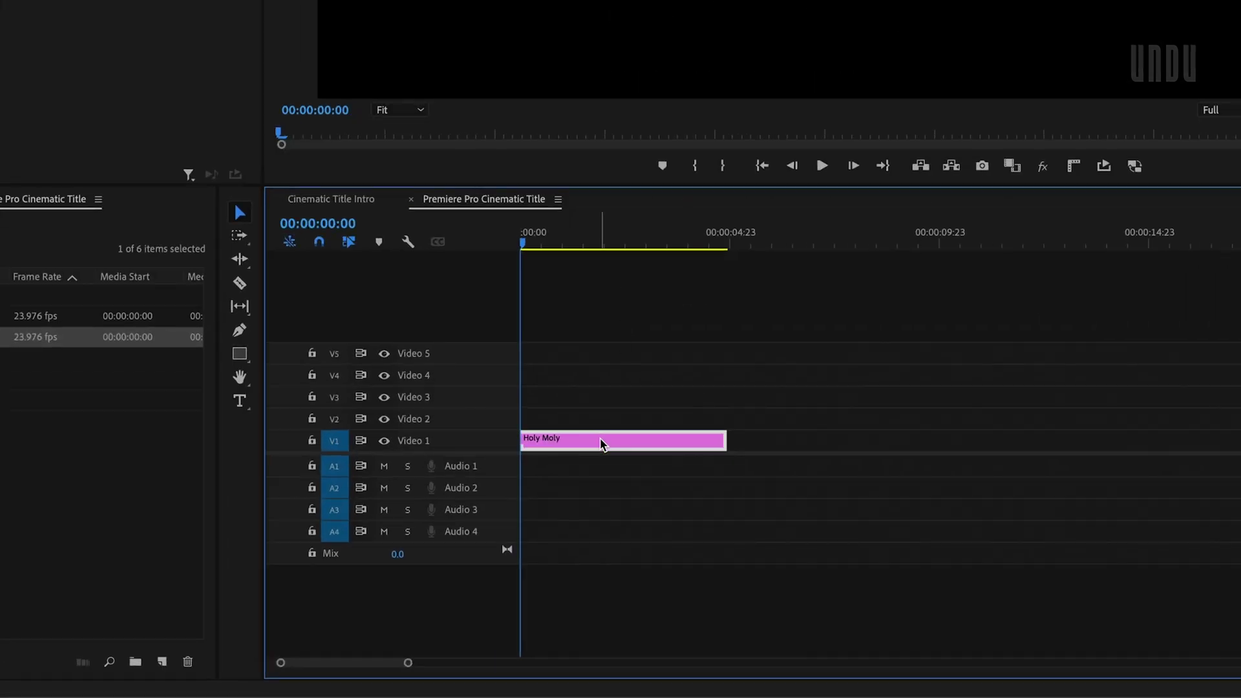
{"action": "left_click_drag", "start_coordinate": [599, 440], "coordinate": [597, 419]}
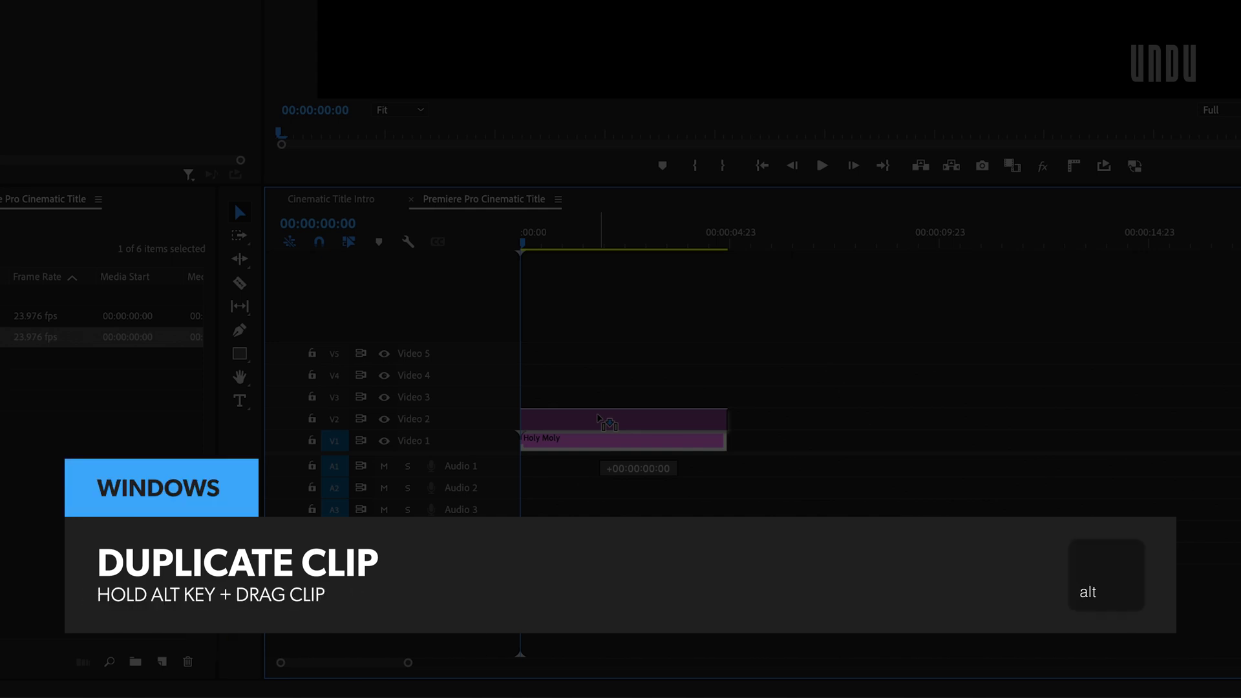
{"action": "left_click_drag", "start_coordinate": [598, 419], "coordinate": [598, 419]}
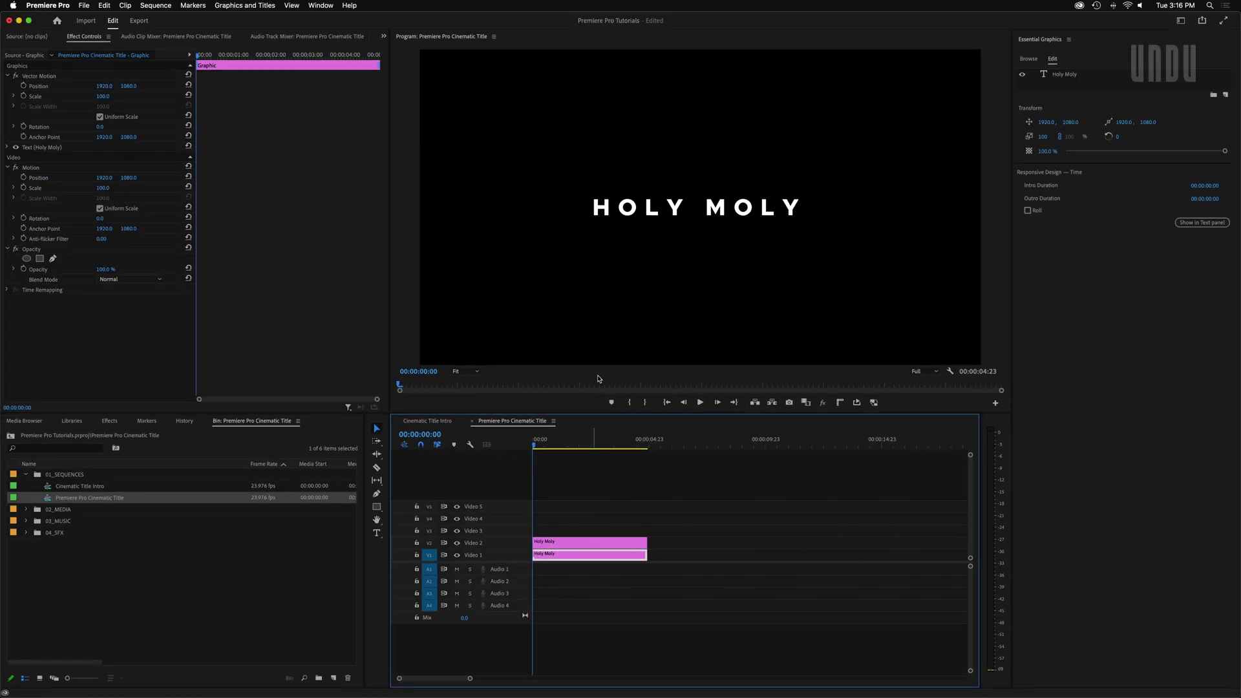
{"action": "left_click_drag", "start_coordinate": [628, 214], "coordinate": [628, 243]}
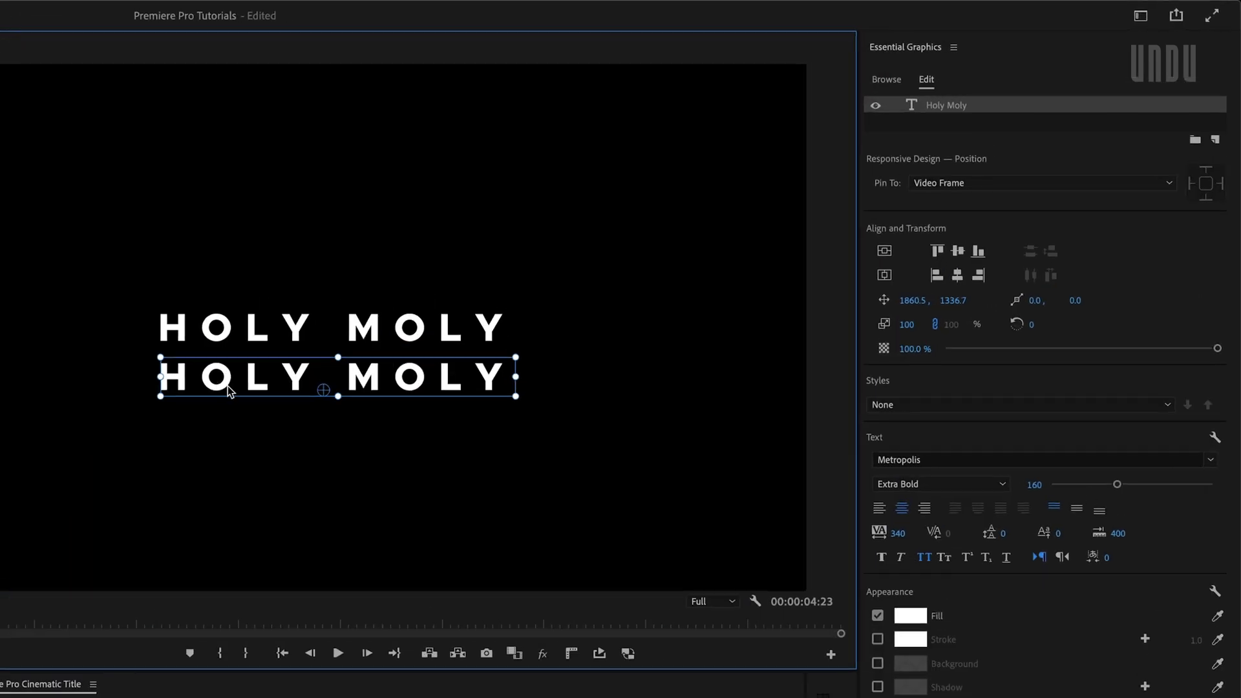
{"action": "left_click_drag", "start_coordinate": [1034, 491], "coordinate": [1029, 484]}
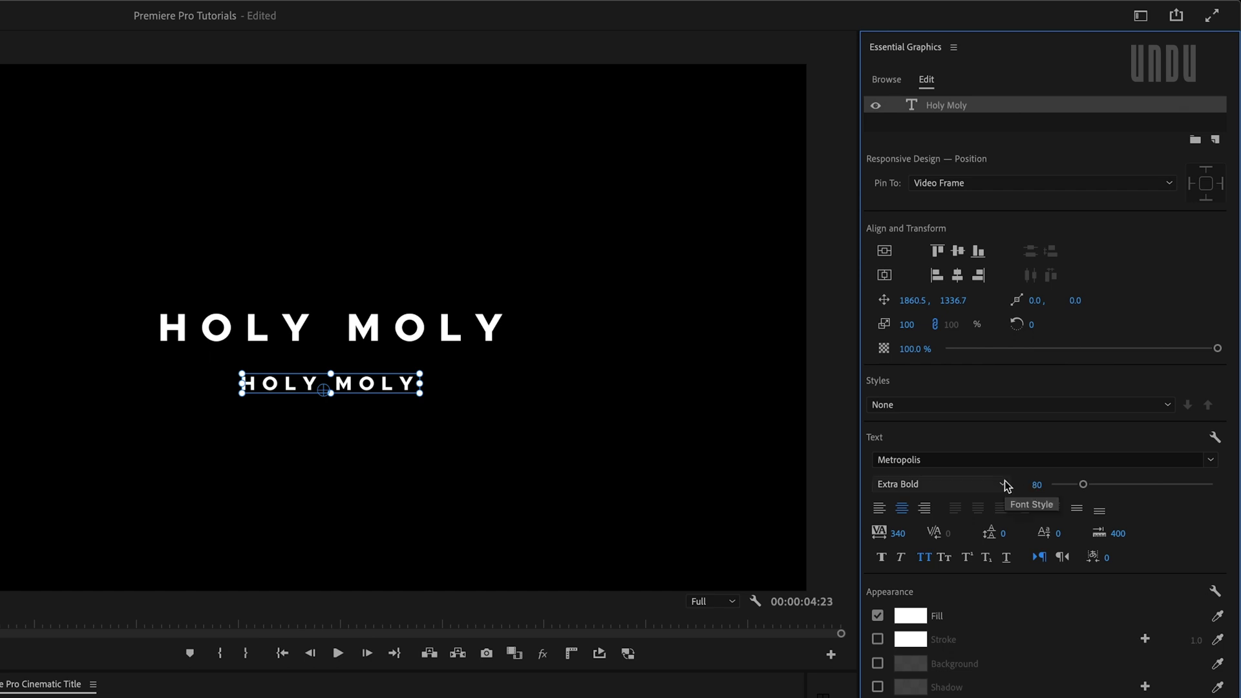
- Switch the lower copy to Regular weight and retype it as 'What an awesome tutorial'
{"action": "left_click", "coordinate": [1003, 484]}
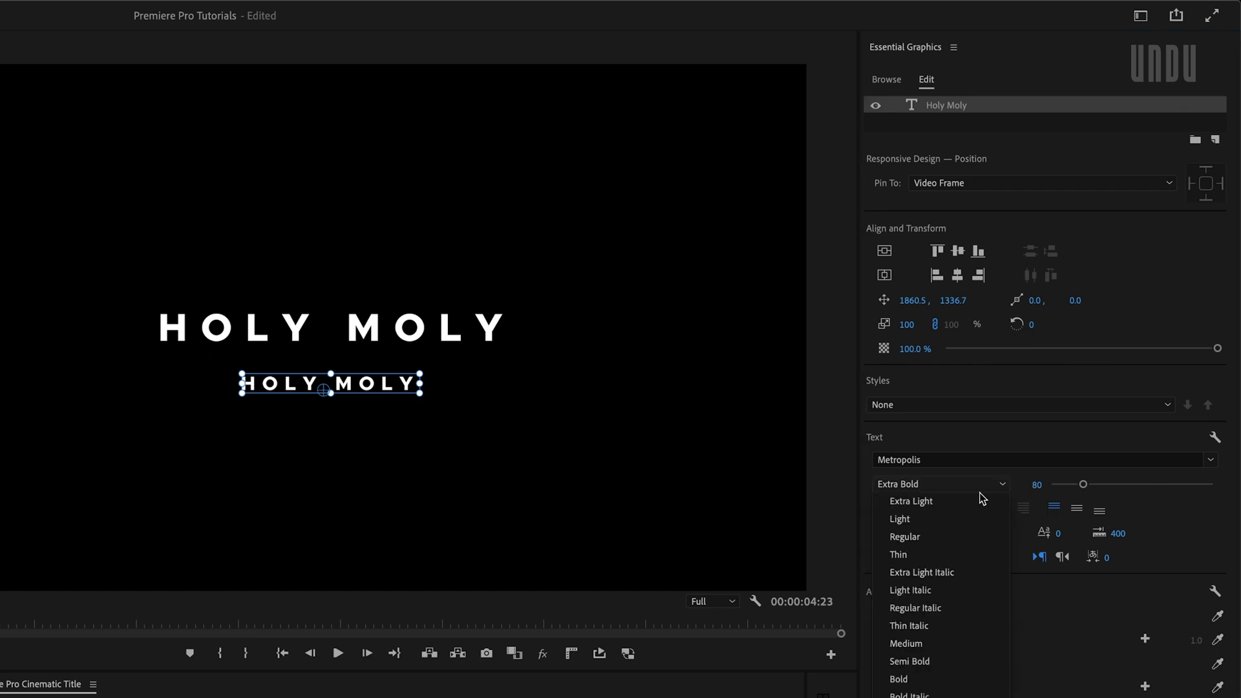
{"action": "left_click", "coordinate": [915, 543]}
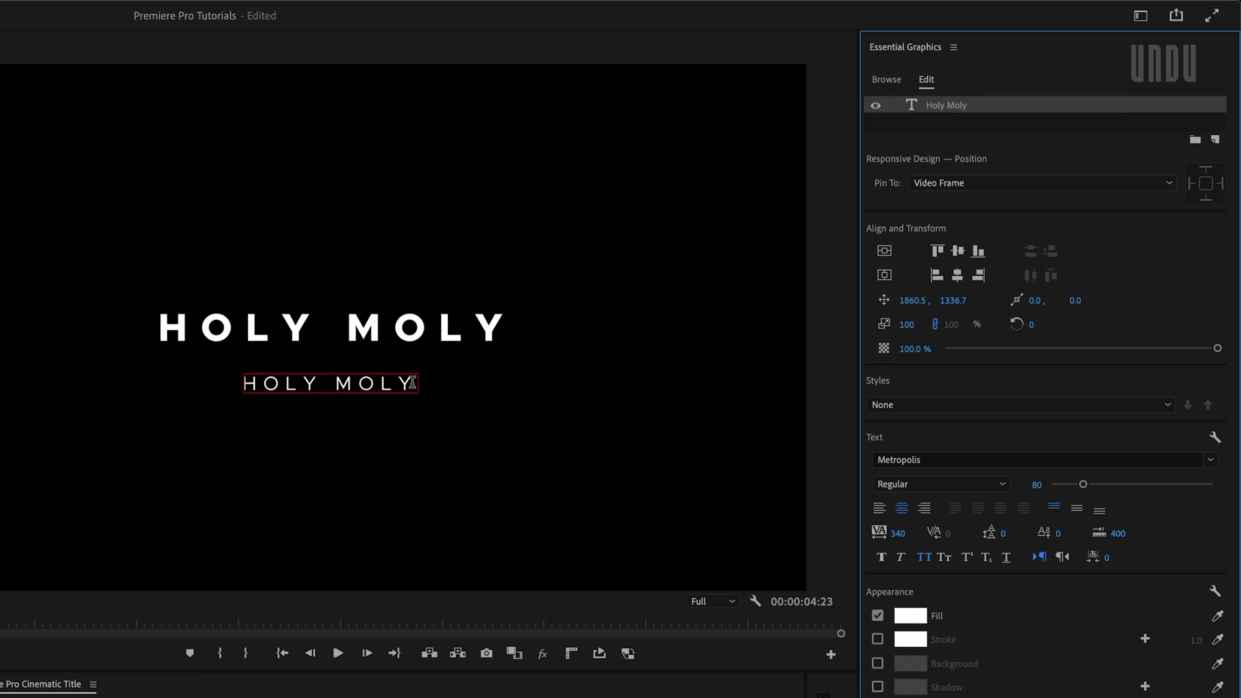
{"action": "left_click_drag", "start_coordinate": [413, 382], "coordinate": [205, 382]}
{"action": "type", "text": "Wha"}
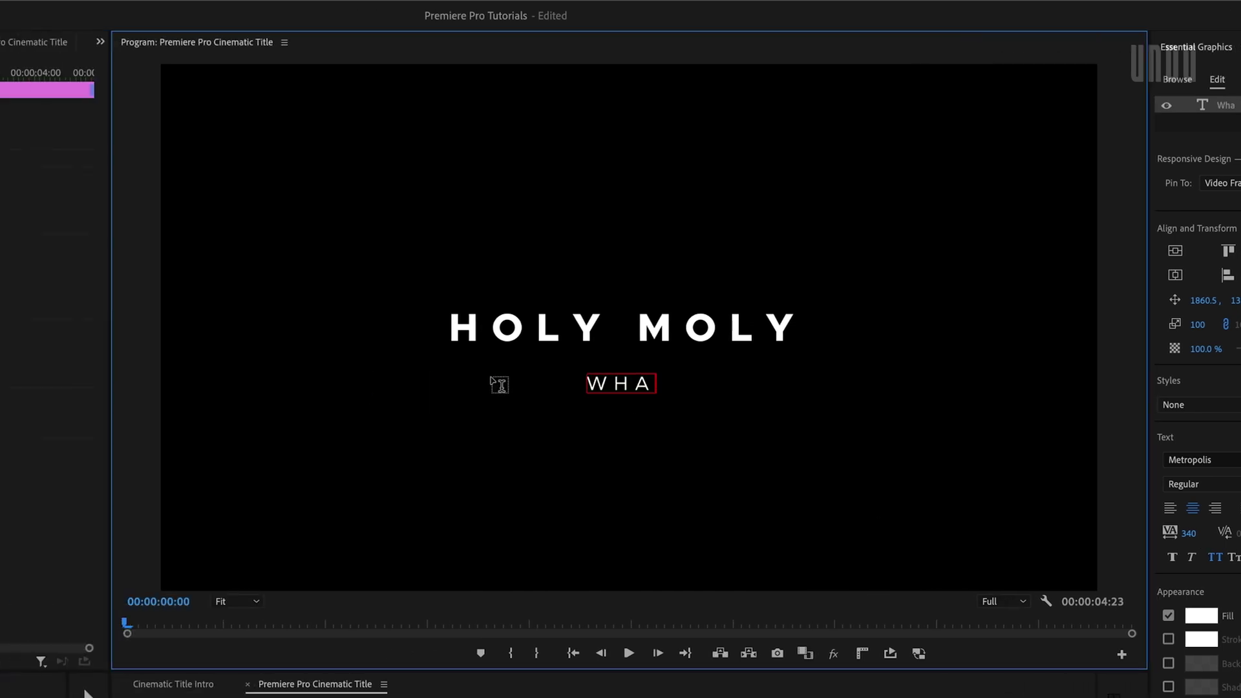
{"action": "type", "text": "t an awesome tuto"}
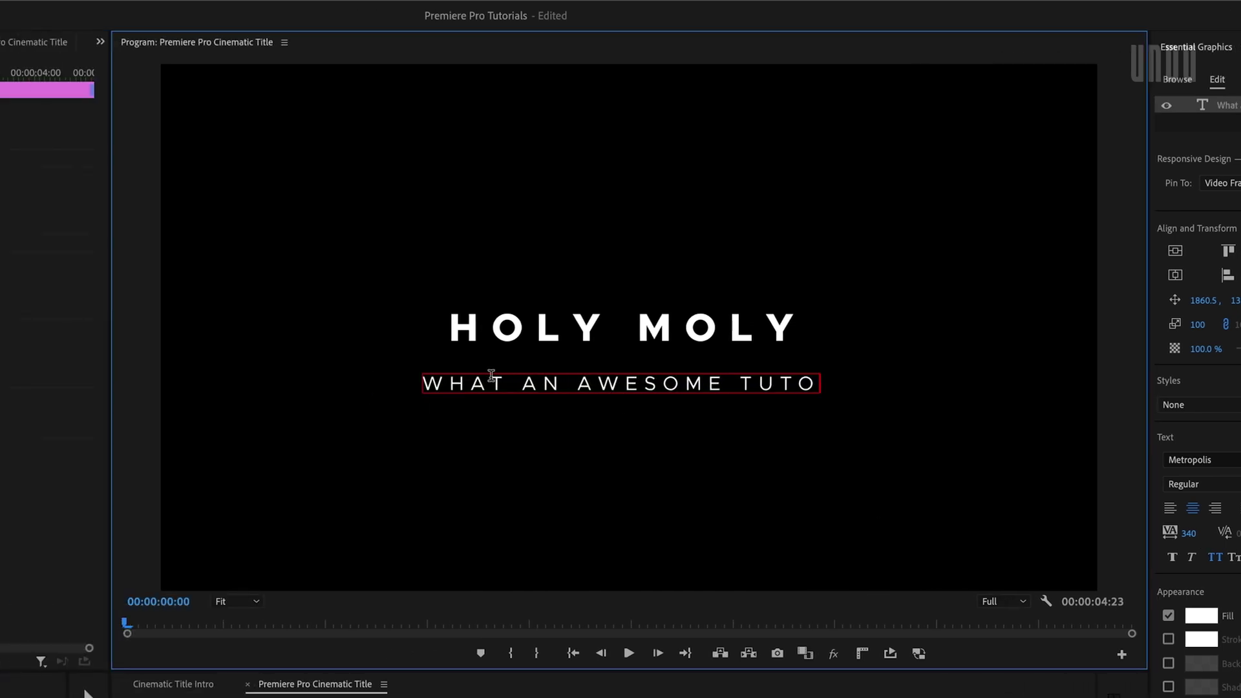
{"action": "type", "text": "rial"}
{"action": "key", "text": "Escape"}
{"action": "left_click", "coordinate": [735, 468]}
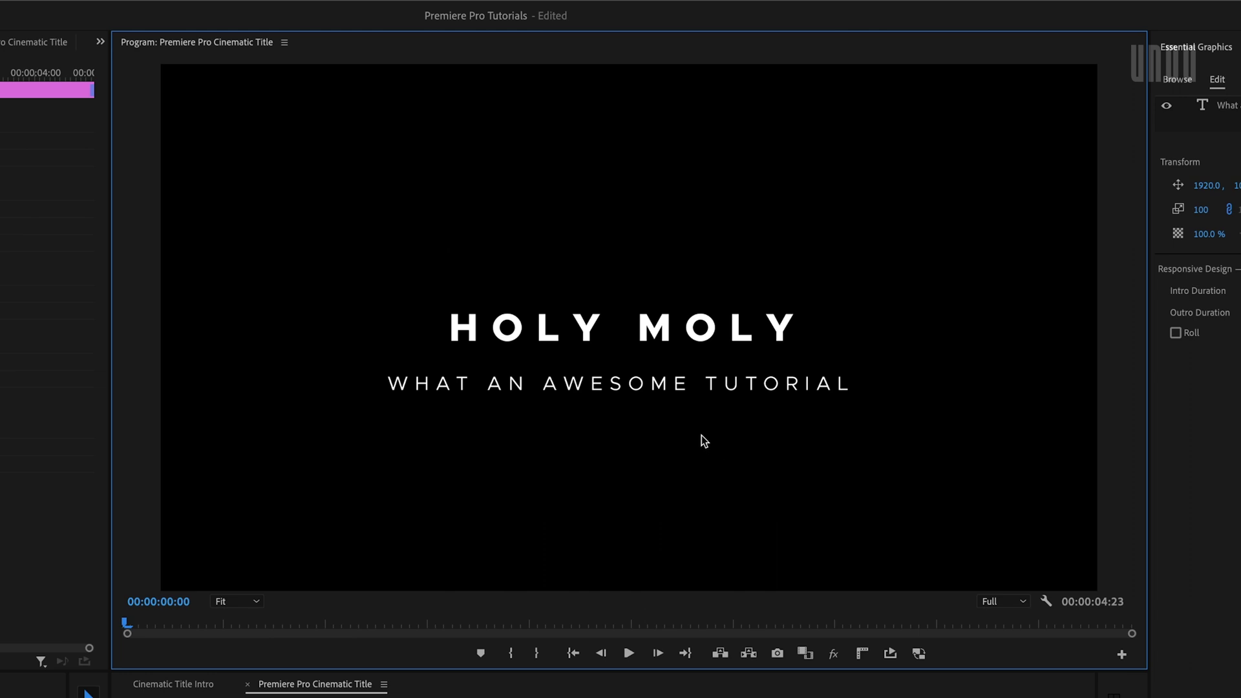
{"action": "left_click", "coordinate": [651, 385]}
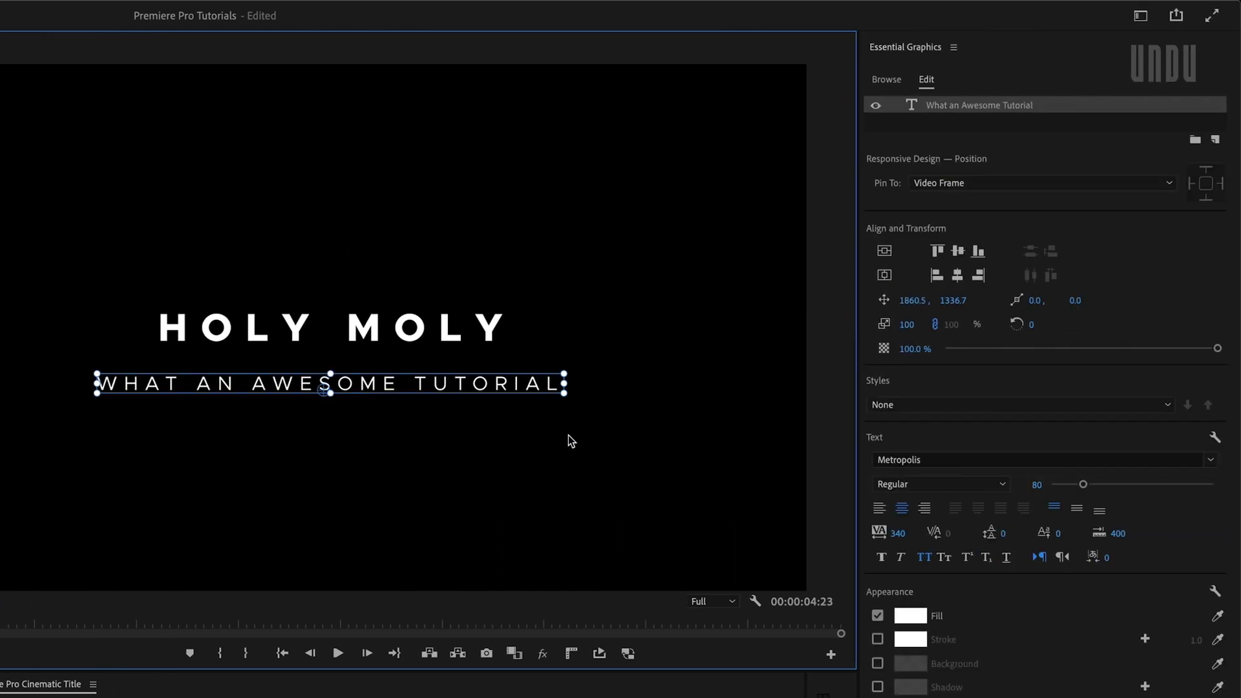
- Give the subtitle tracking 540, center it horizontally, and set its Y position to 1230
{"action": "left_click", "coordinate": [1171, 534]}
{"action": "left_click_drag", "start_coordinate": [897, 533], "coordinate": [909, 533]}
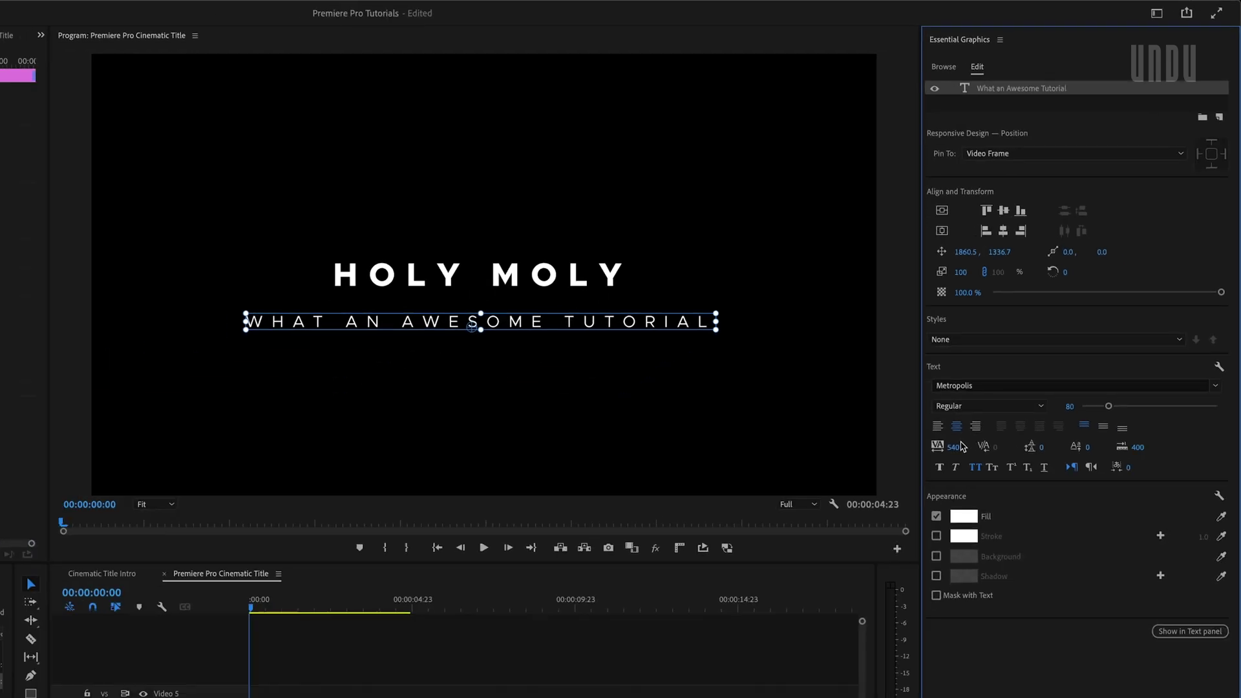
{"action": "left_click", "coordinate": [941, 233]}
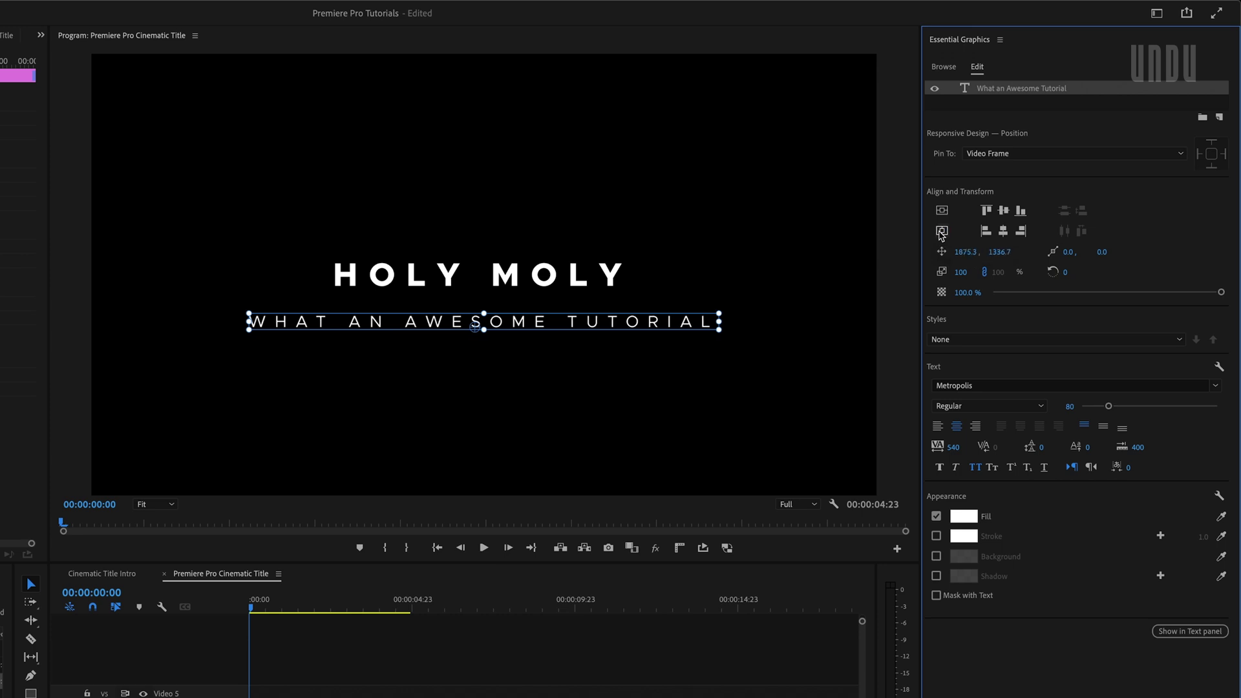
{"action": "left_click", "coordinate": [999, 251]}
{"action": "type", "text": "1230"}
{"action": "key", "text": "Return"}
- Set the HOLY MOLY title's Y position to 1040
{"action": "left_click", "coordinate": [617, 273]}
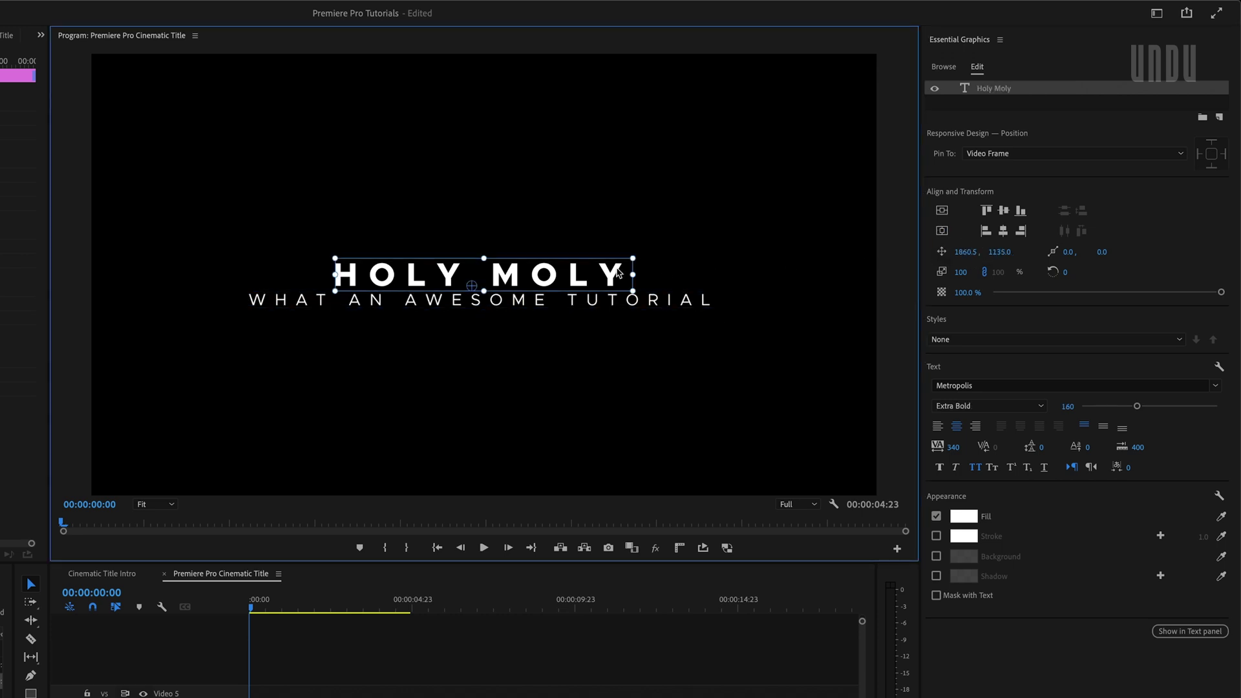
{"action": "left_click", "coordinate": [997, 251]}
{"action": "type", "text": "1040"}
{"action": "key", "text": "Return"}
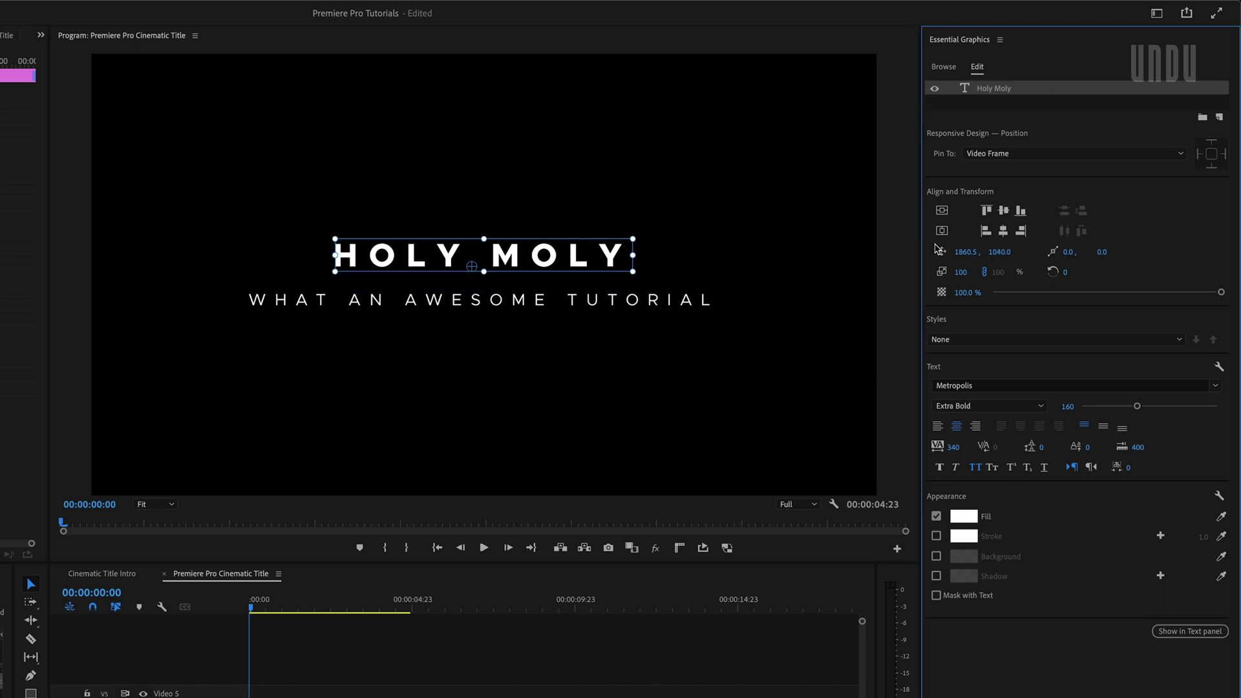
{"action": "left_click", "coordinate": [650, 237]}
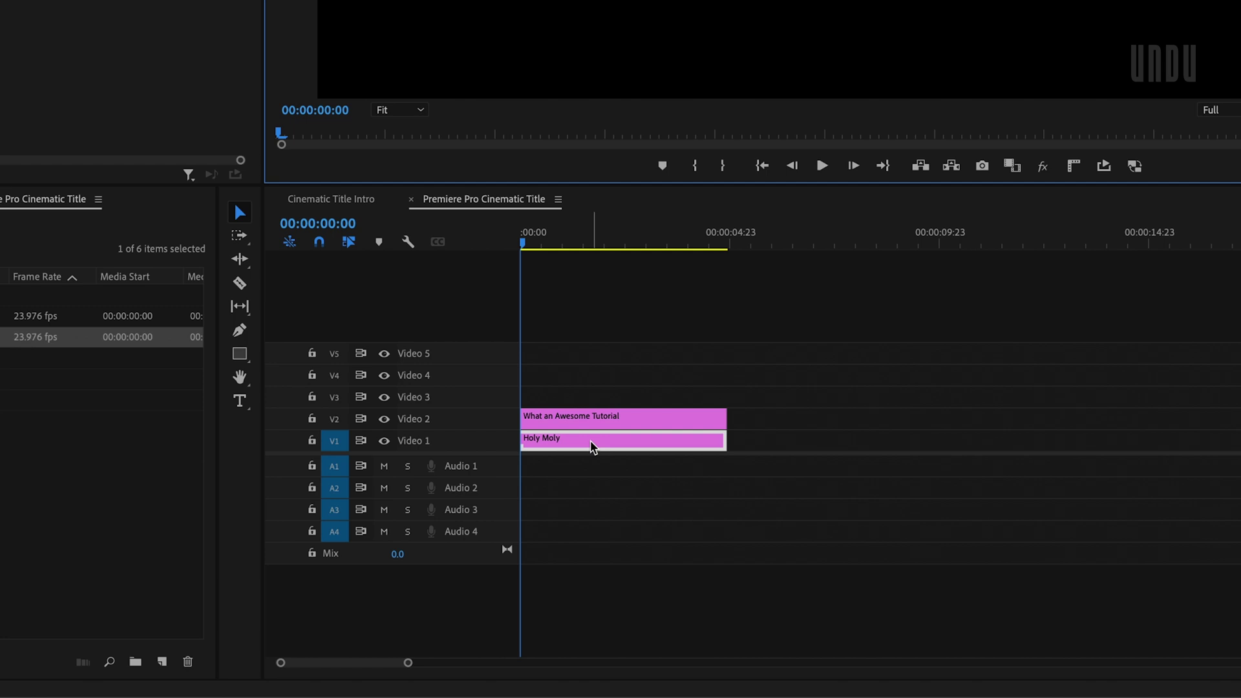
- Extend both title clips to about 12 seconds and turn off the Video 2 track output
{"action": "left_click_drag", "start_coordinate": [684, 388], "coordinate": [1019, 436]}
{"action": "left_click", "coordinate": [951, 381]}
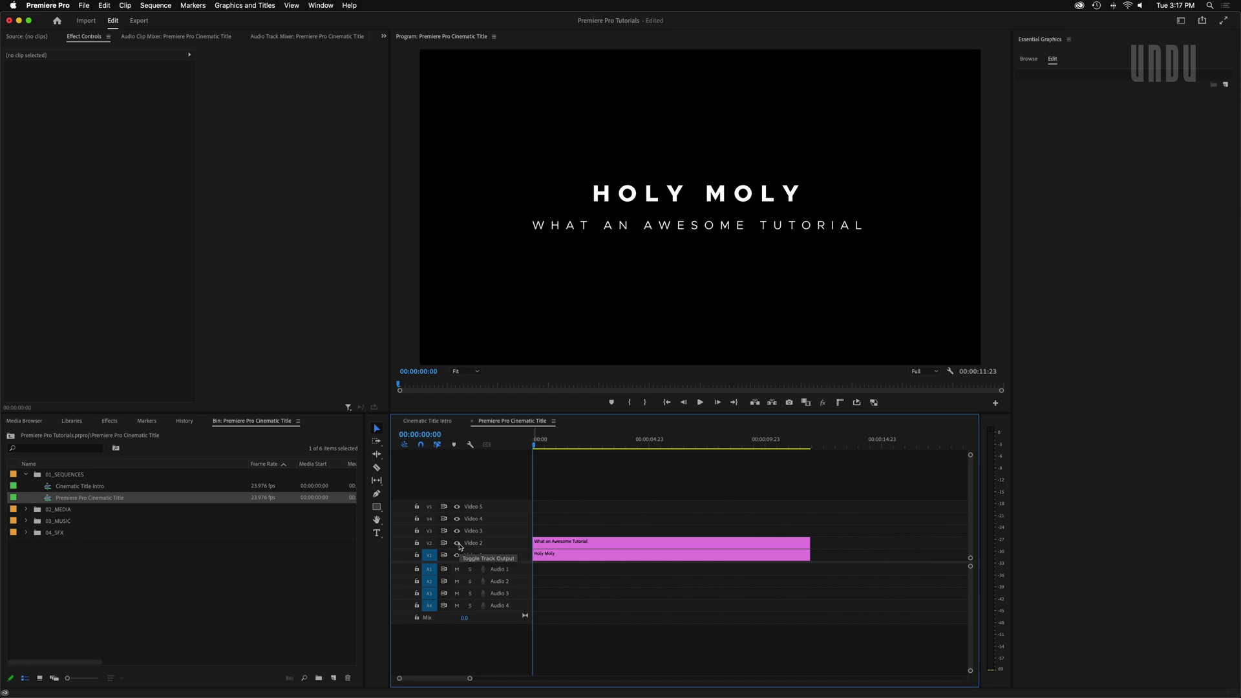
{"action": "left_click", "coordinate": [457, 544]}
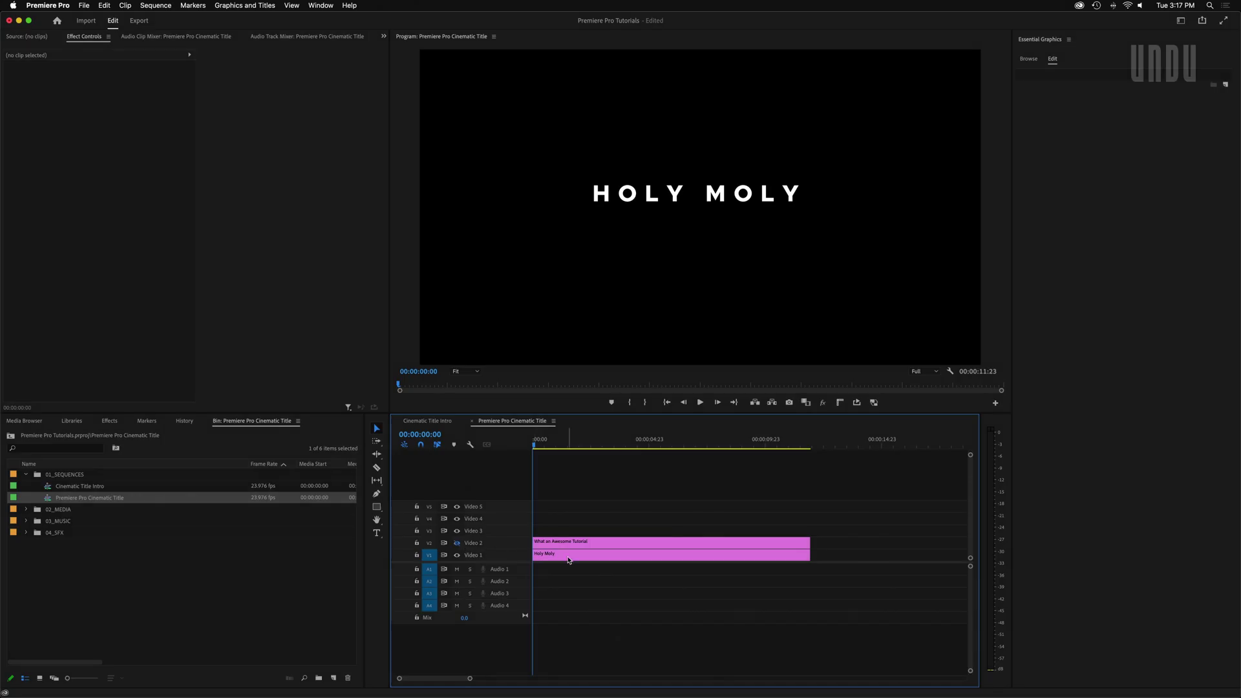
- Enable opacity keyframing on the Holy Moly clip with keyframes near two seconds and later
{"action": "left_click", "coordinate": [568, 560]}
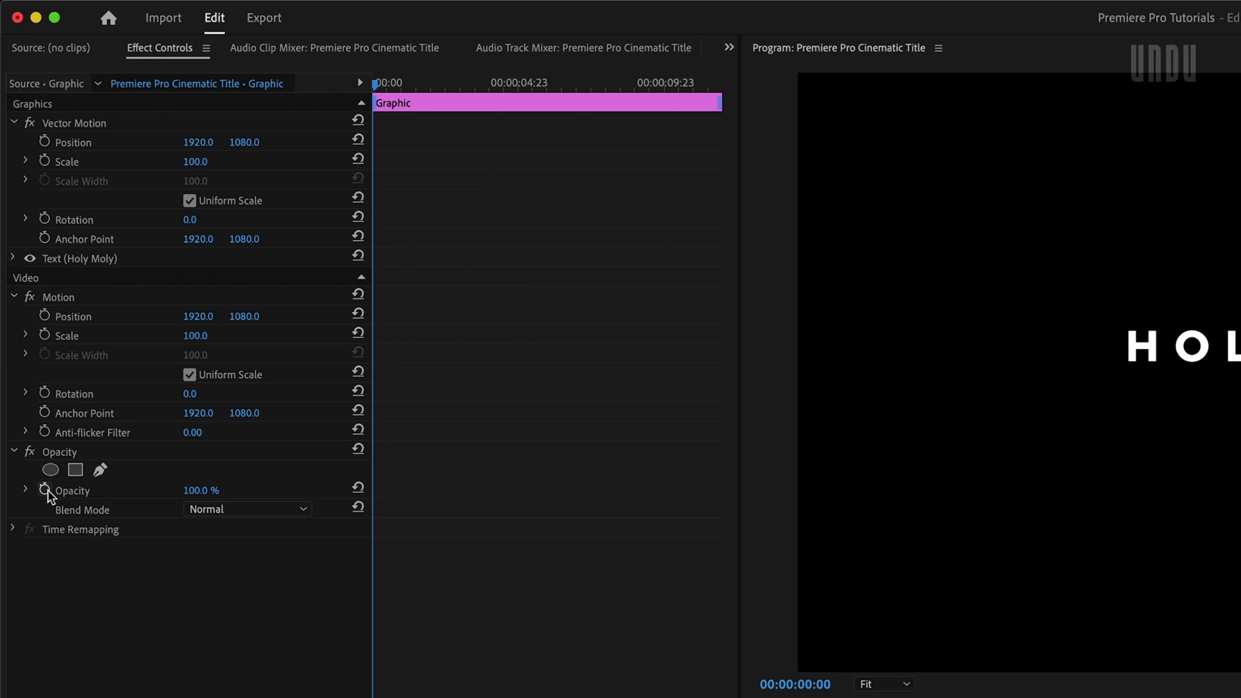
{"action": "left_click", "coordinate": [45, 490]}
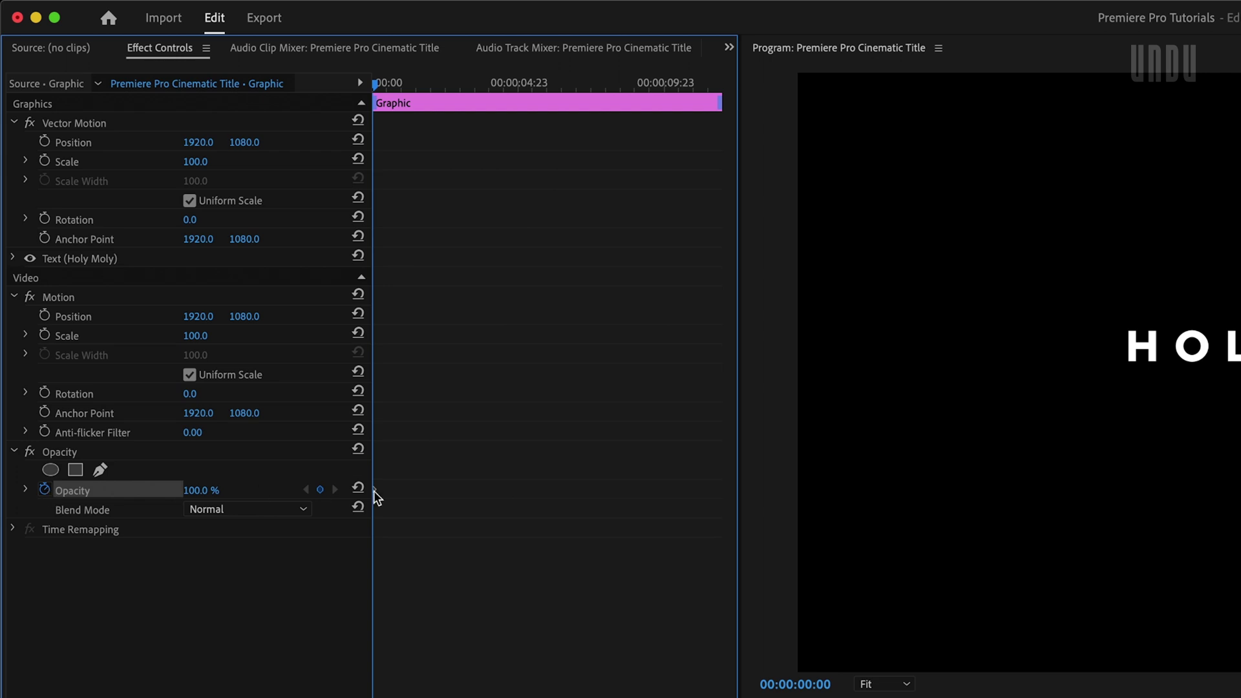
{"action": "left_click_drag", "start_coordinate": [375, 490], "coordinate": [476, 491]}
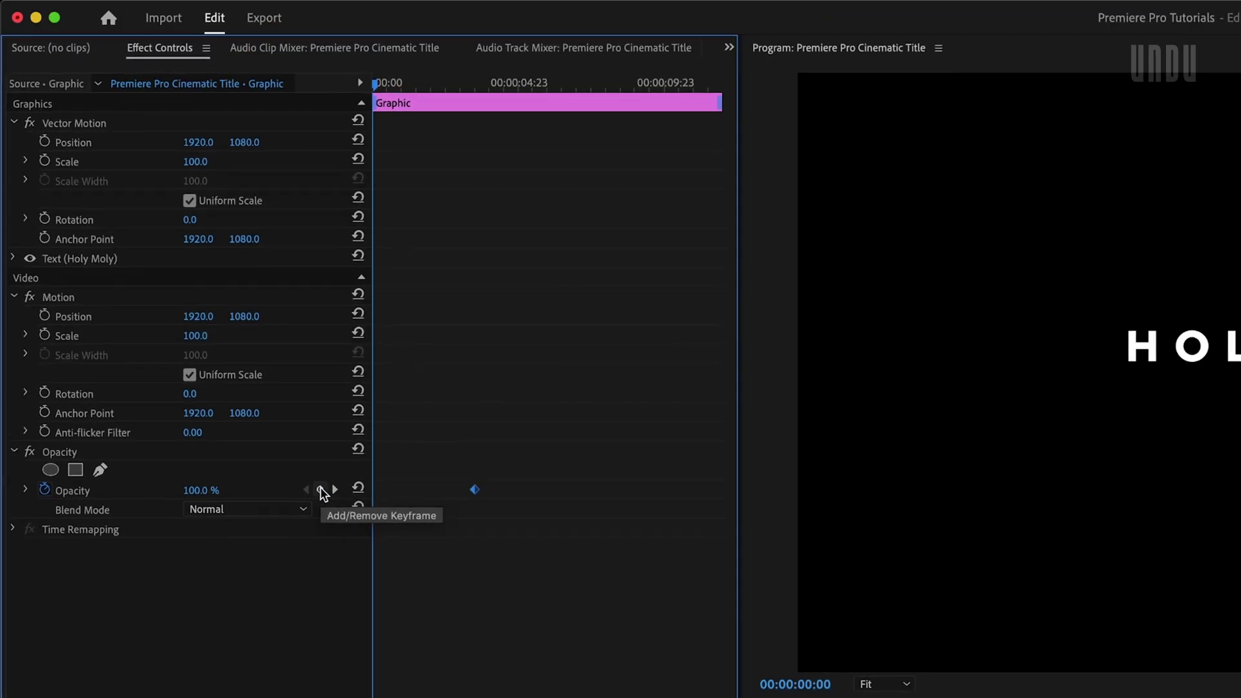
{"action": "left_click", "coordinate": [321, 490]}
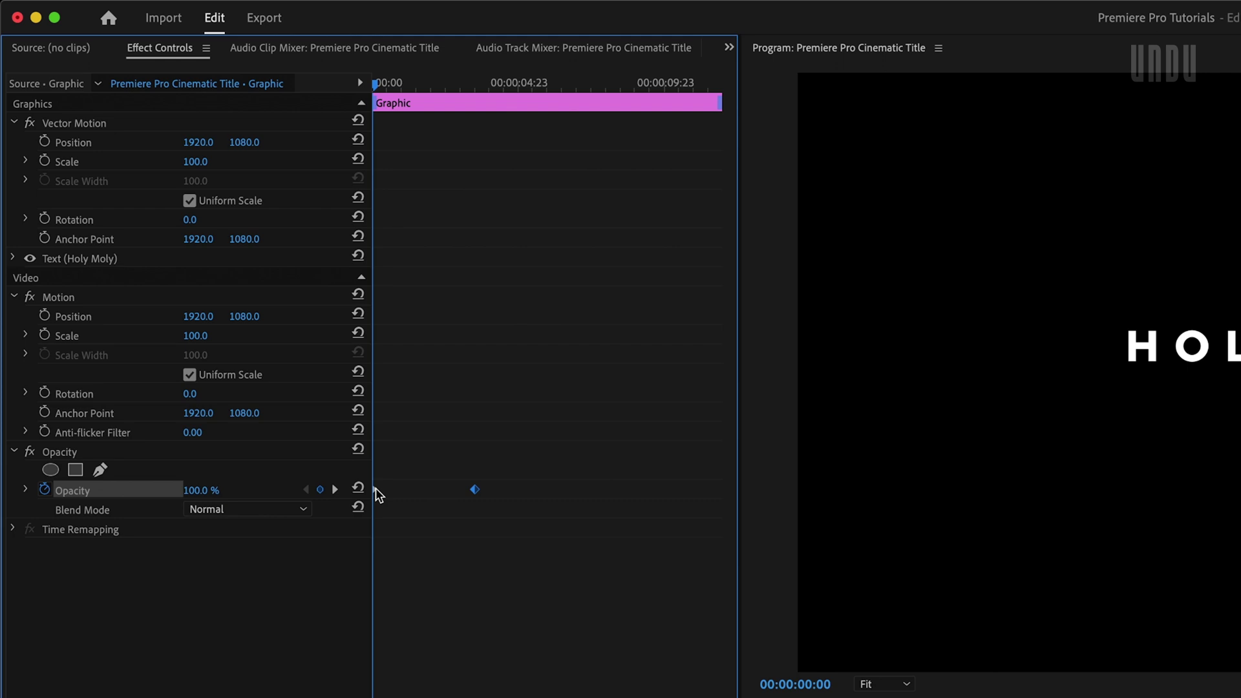
{"action": "left_click_drag", "start_coordinate": [475, 490], "coordinate": [624, 491]}
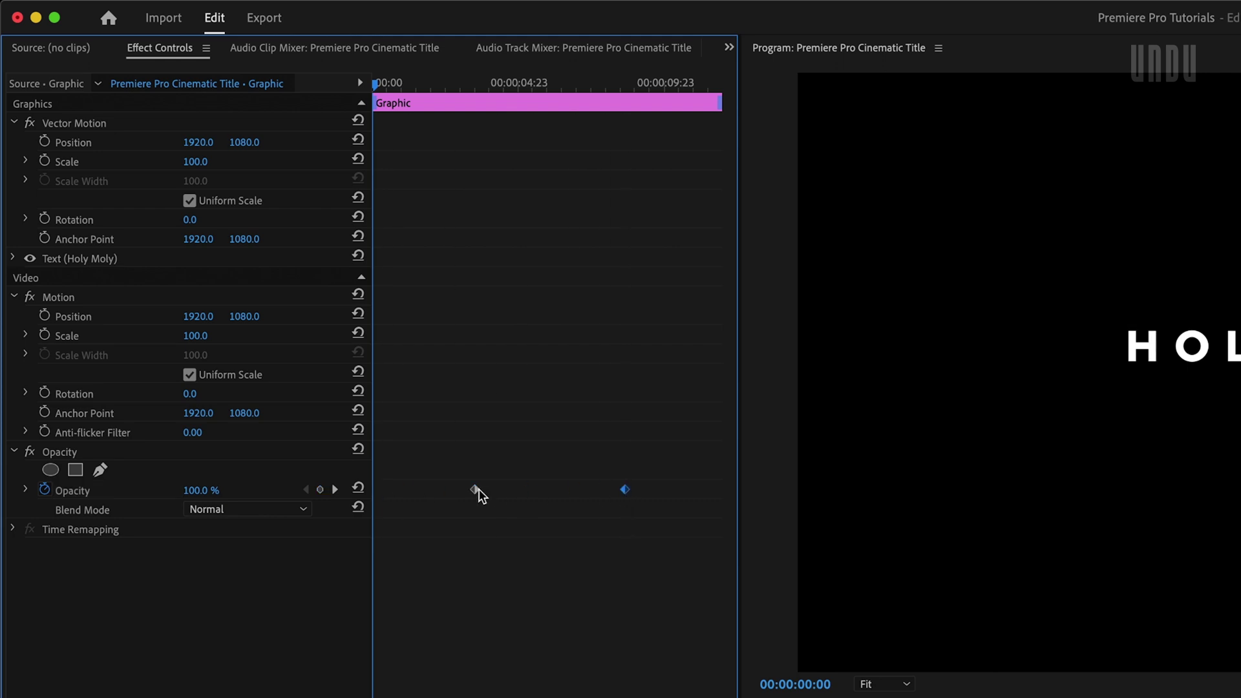
{"action": "left_click_drag", "start_coordinate": [478, 489], "coordinate": [472, 494]}
- Set the opening opacity keyframe to 0% and preview the title fading in
{"action": "left_click_drag", "start_coordinate": [200, 490], "coordinate": [161, 490]}
{"action": "left_click_drag", "start_coordinate": [374, 489], "coordinate": [719, 490]}
{"action": "key", "text": "ctrl+z"}
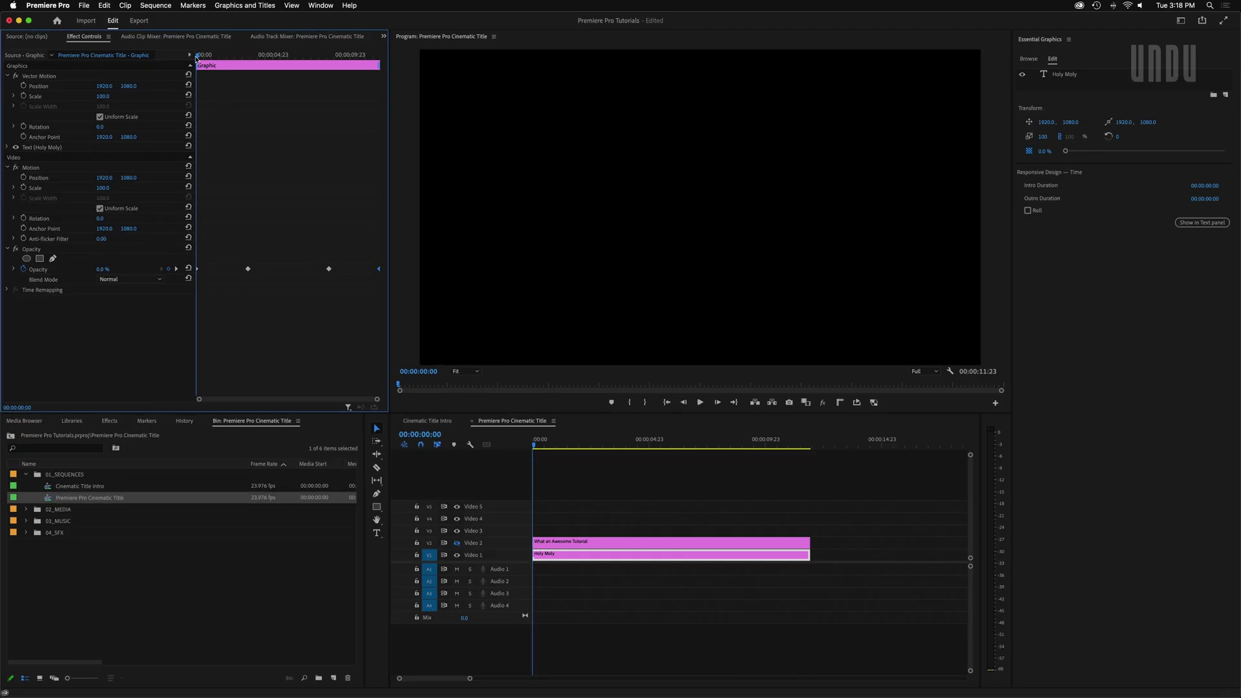
{"action": "left_click_drag", "start_coordinate": [197, 55], "coordinate": [263, 72]}
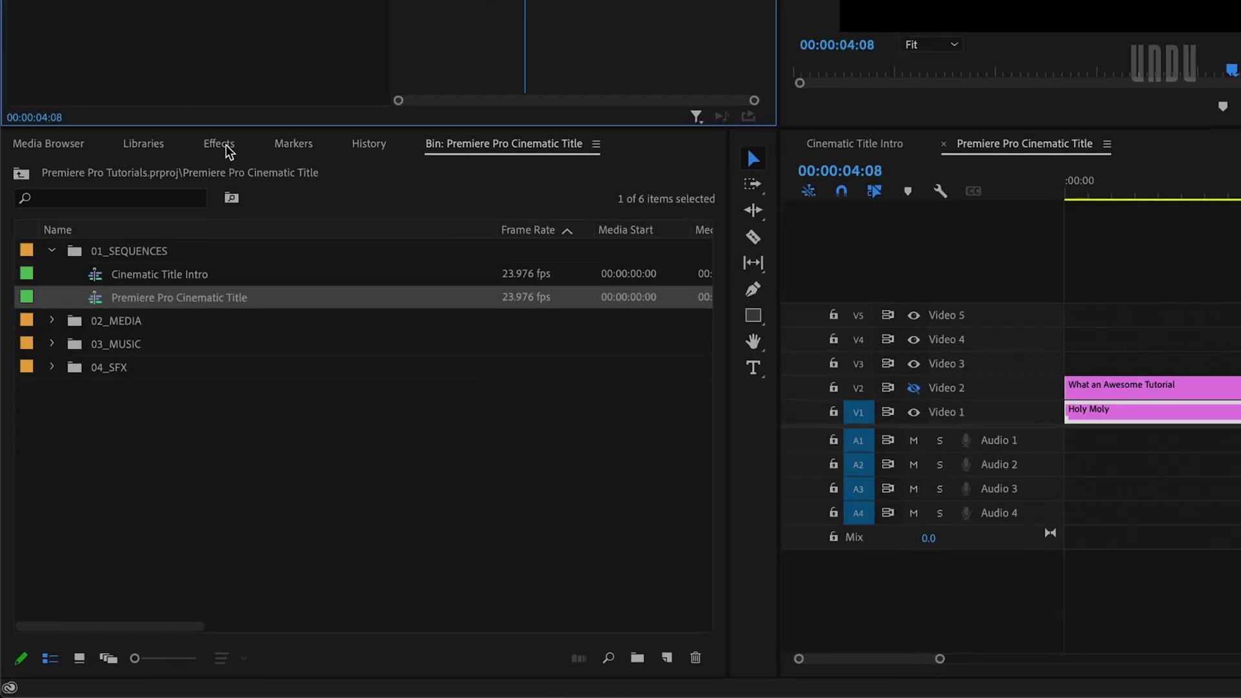
{"action": "left_click", "coordinate": [227, 150]}
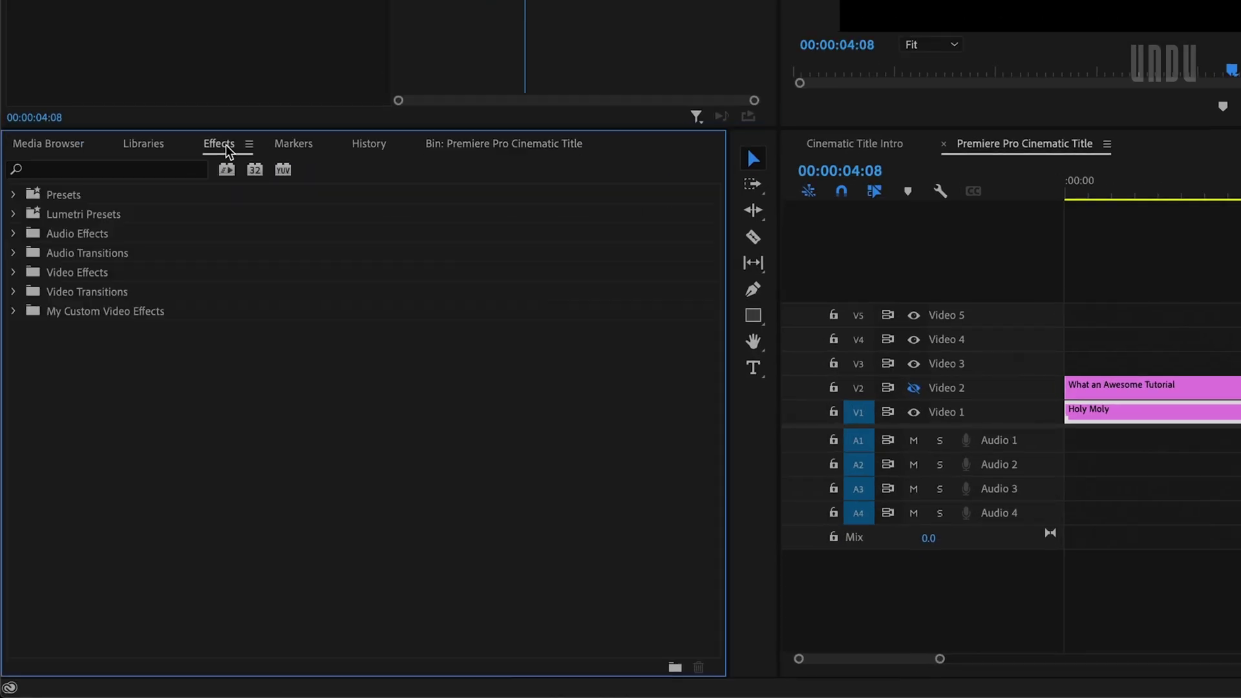
- Find Gaussian Blur in the effects list and apply it to the Holy Moly title
{"action": "left_click", "coordinate": [124, 171]}
{"action": "type", "text": "gaussi"}
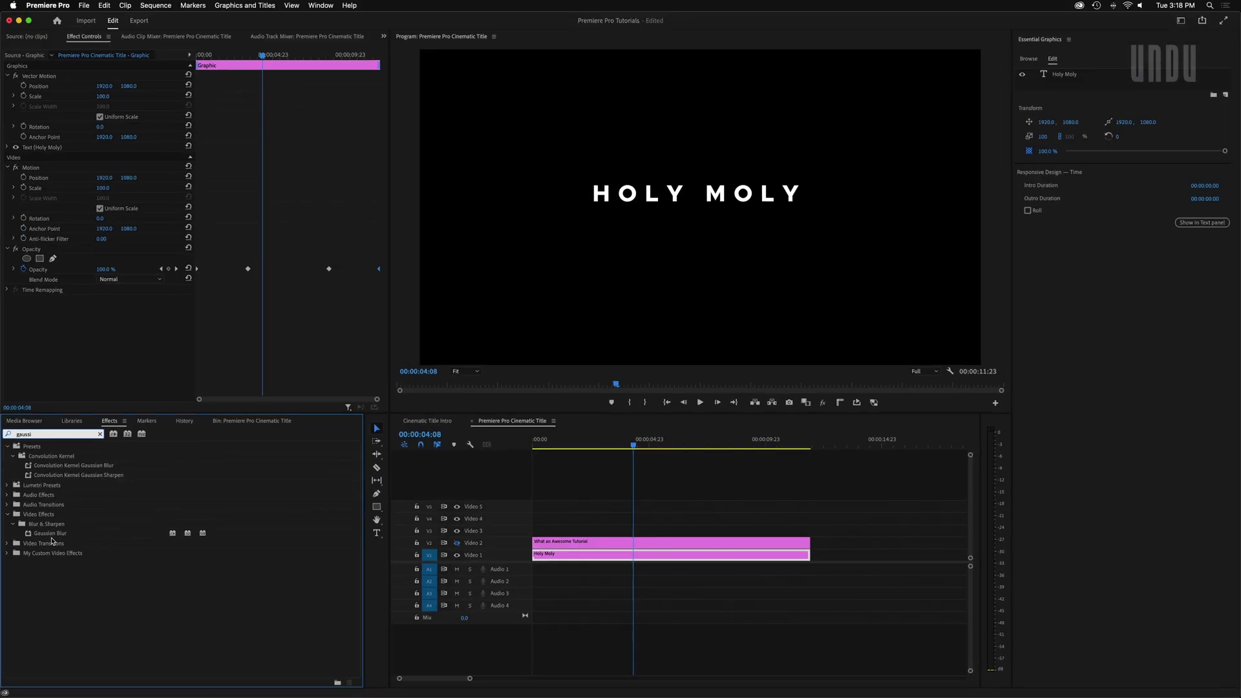
{"action": "double_click", "coordinate": [51, 533]}
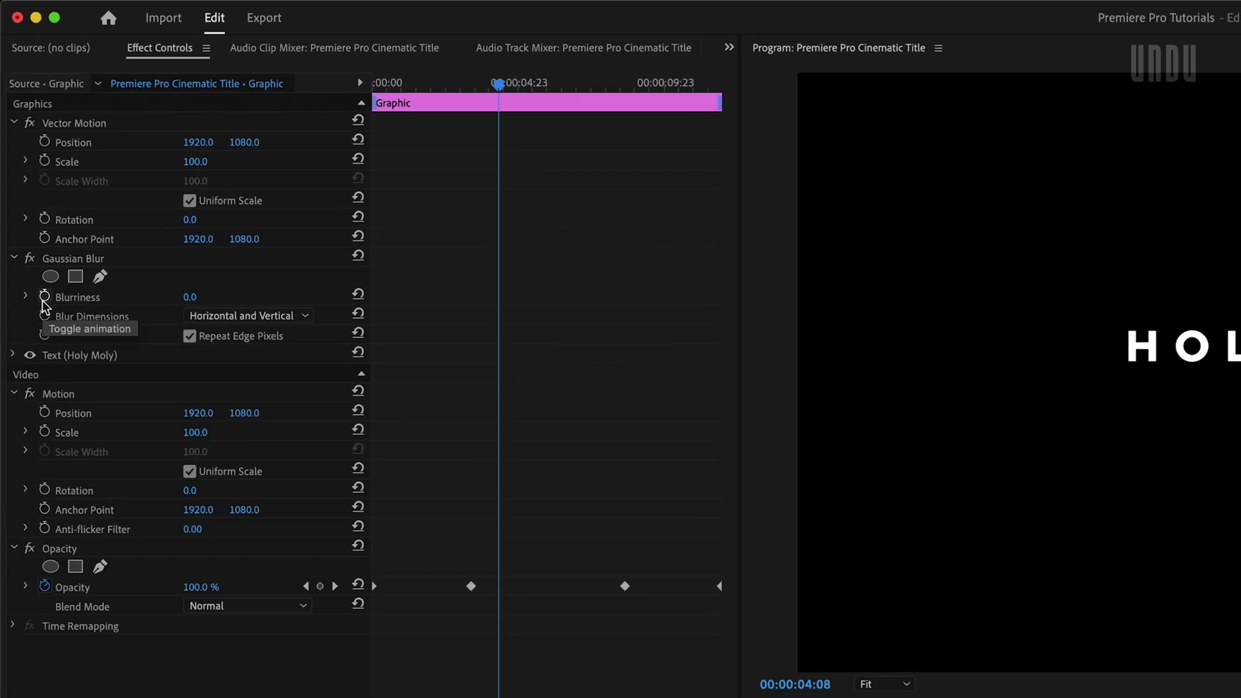
- Add two Blurriness keyframes to the title and space them apart along the clip
{"action": "left_click", "coordinate": [44, 297]}
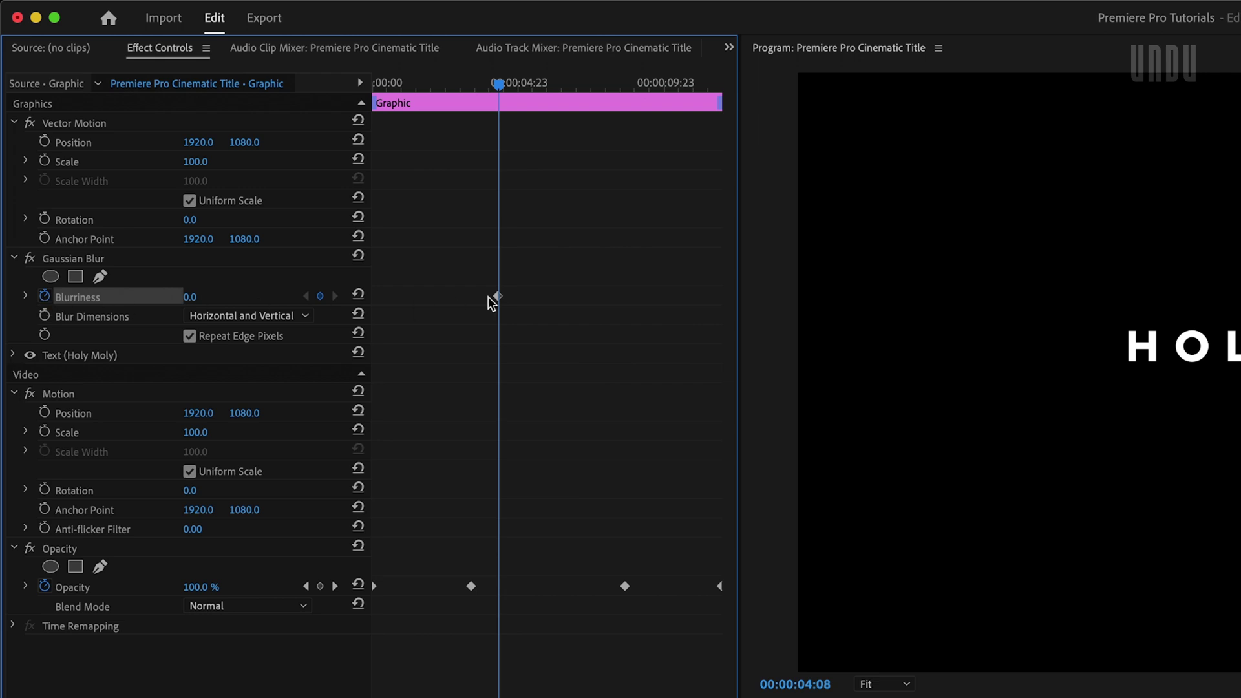
{"action": "left_click_drag", "start_coordinate": [496, 295], "coordinate": [472, 296]}
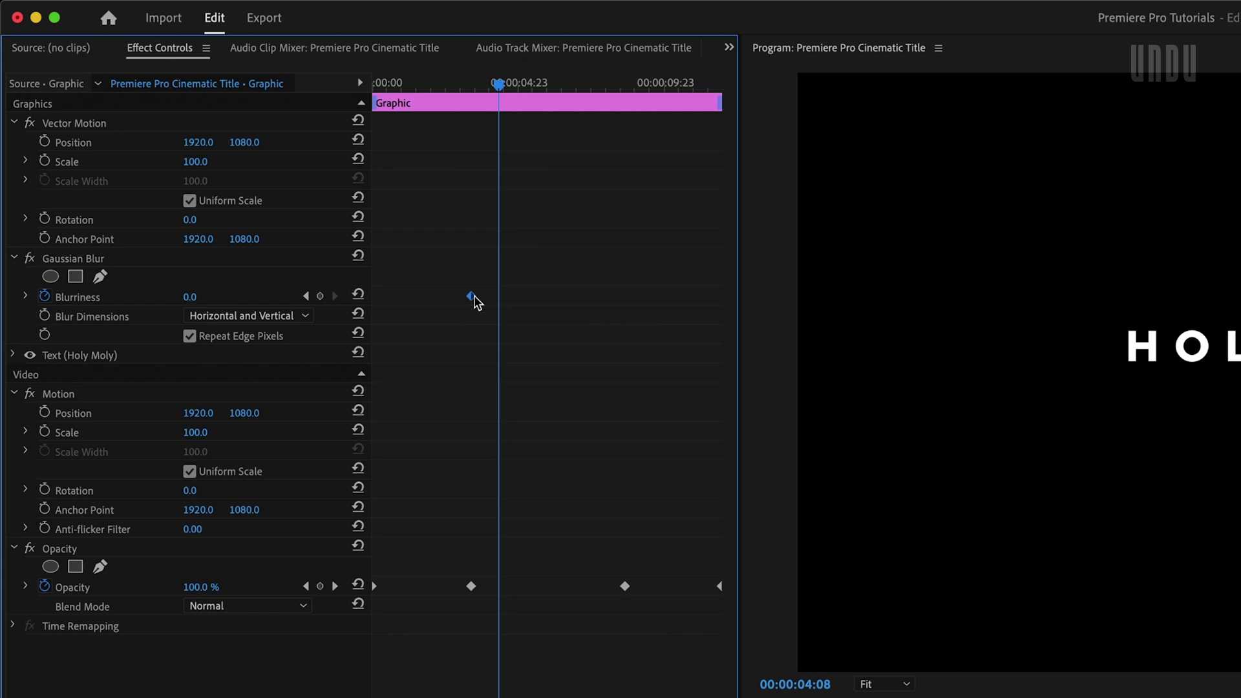
{"action": "left_click", "coordinate": [321, 296]}
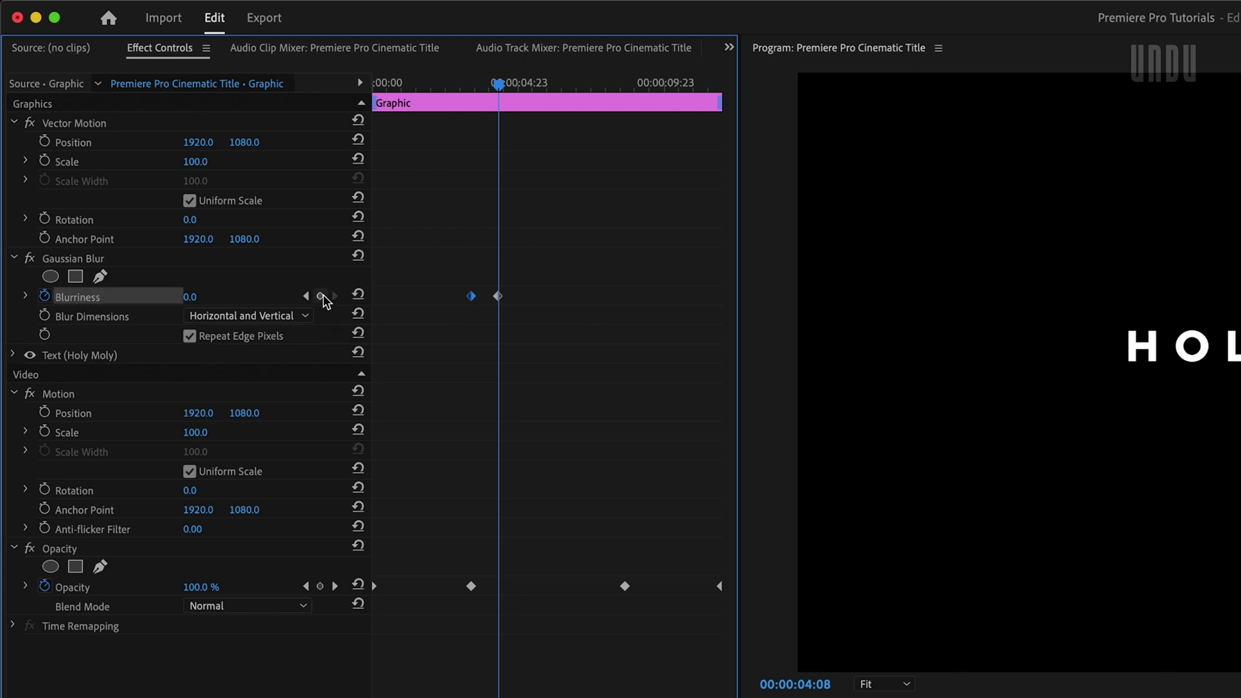
{"action": "left_click_drag", "start_coordinate": [498, 296], "coordinate": [624, 296]}
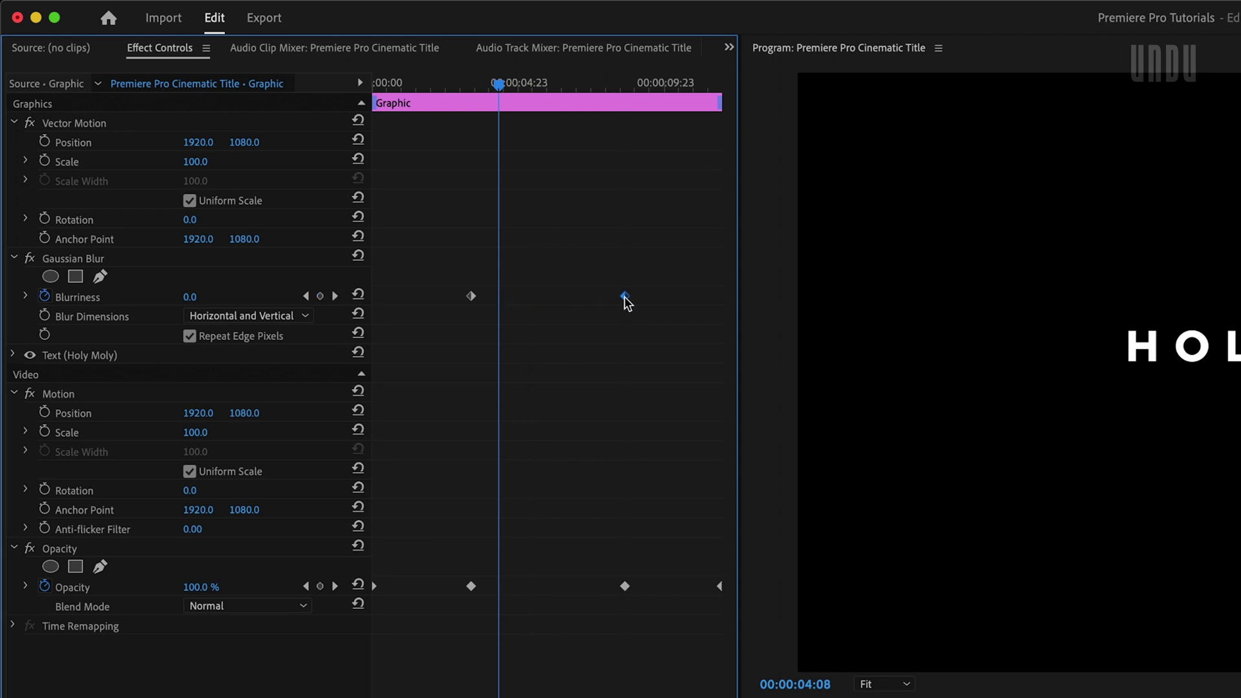
- Set Blurriness to 200 at the start and end keyframes, with 0 between them
{"action": "left_click", "coordinate": [209, 294]}
{"action": "type", "text": "200"}
{"action": "key", "text": "Return"}
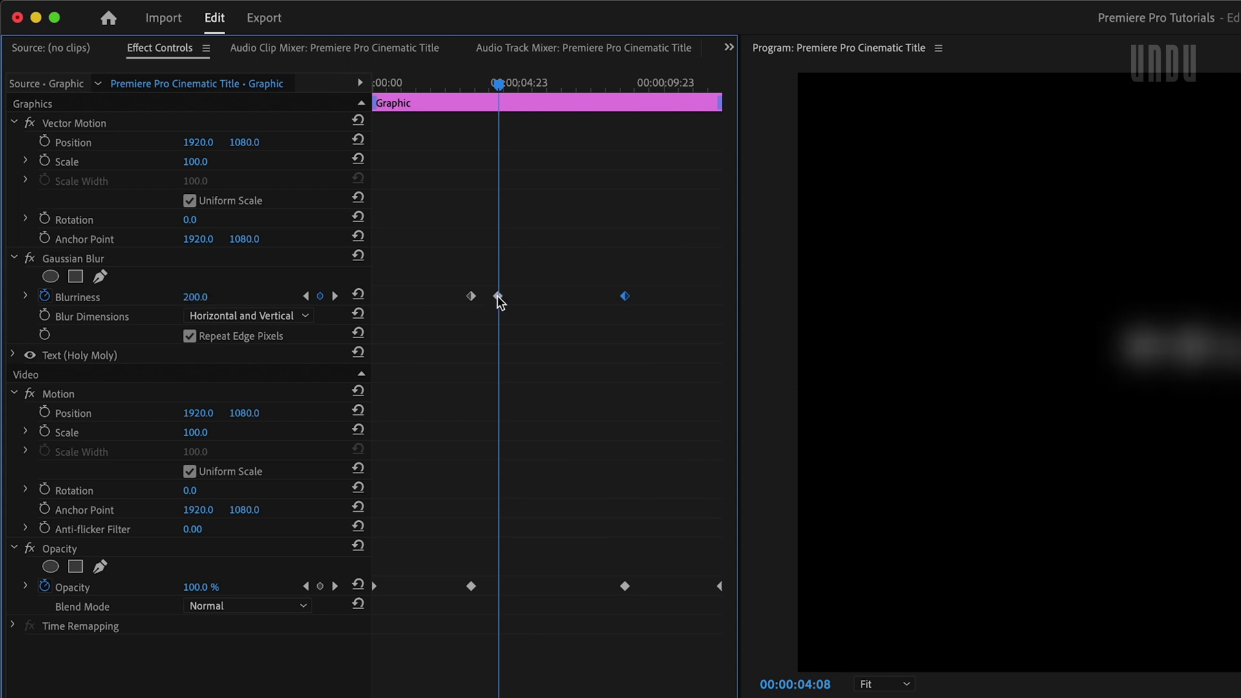
{"action": "left_click", "coordinate": [358, 294]}
{"action": "left_click", "coordinate": [194, 296]}
{"action": "type", "text": "200"}
{"action": "key", "text": "Return"}
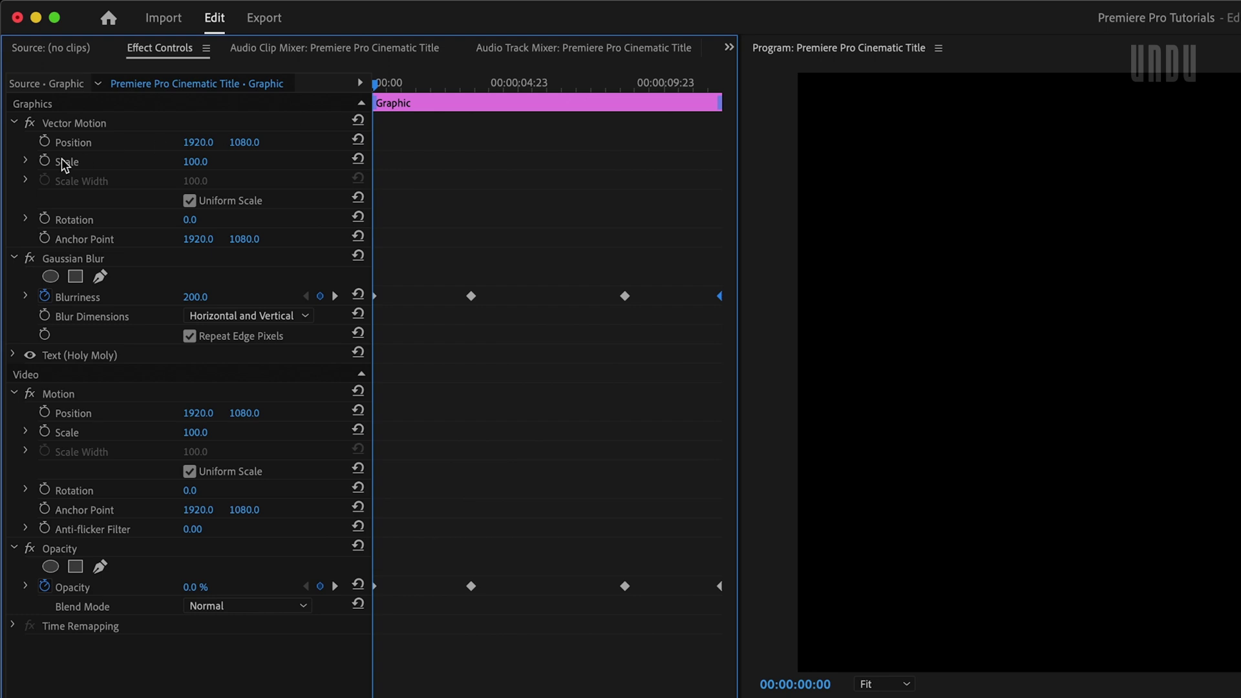
- Keyframe the title's Scale from 85 at the start to 100 at the clip's end
{"action": "left_click", "coordinate": [45, 162]}
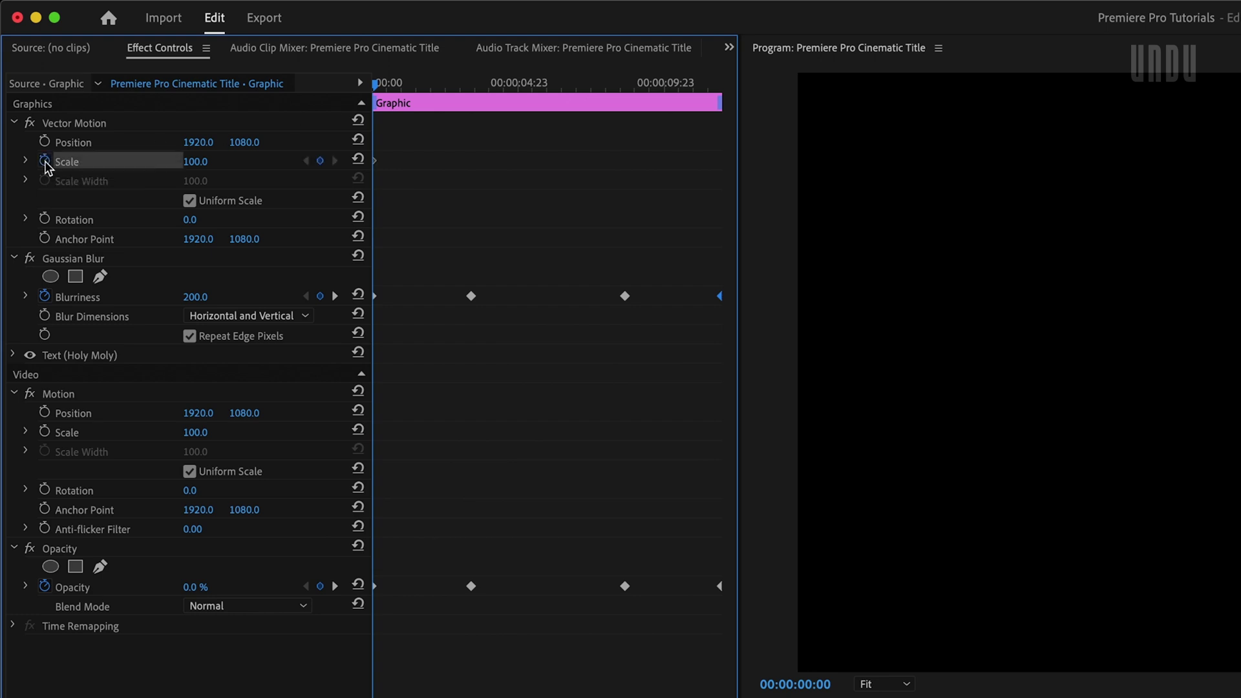
{"action": "left_click_drag", "start_coordinate": [700, 160], "coordinate": [737, 258]}
{"action": "type", "text": "85"}
{"action": "key", "text": "Return"}
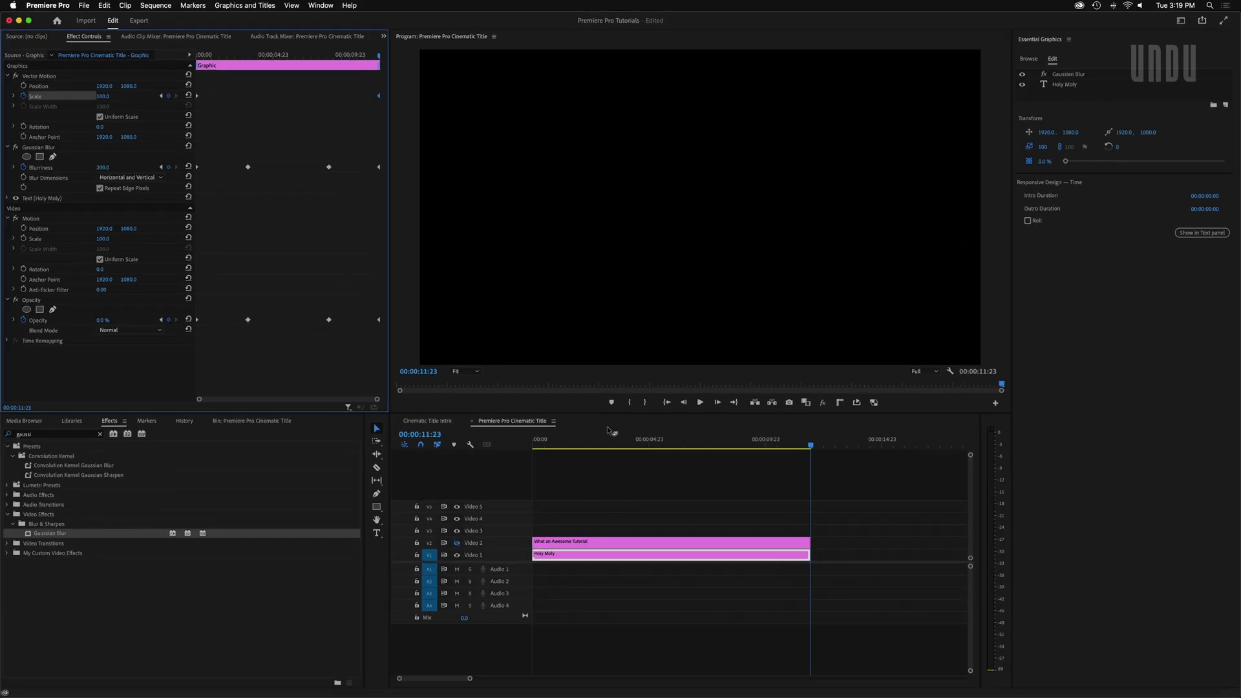
{"action": "left_click", "coordinate": [629, 445]}
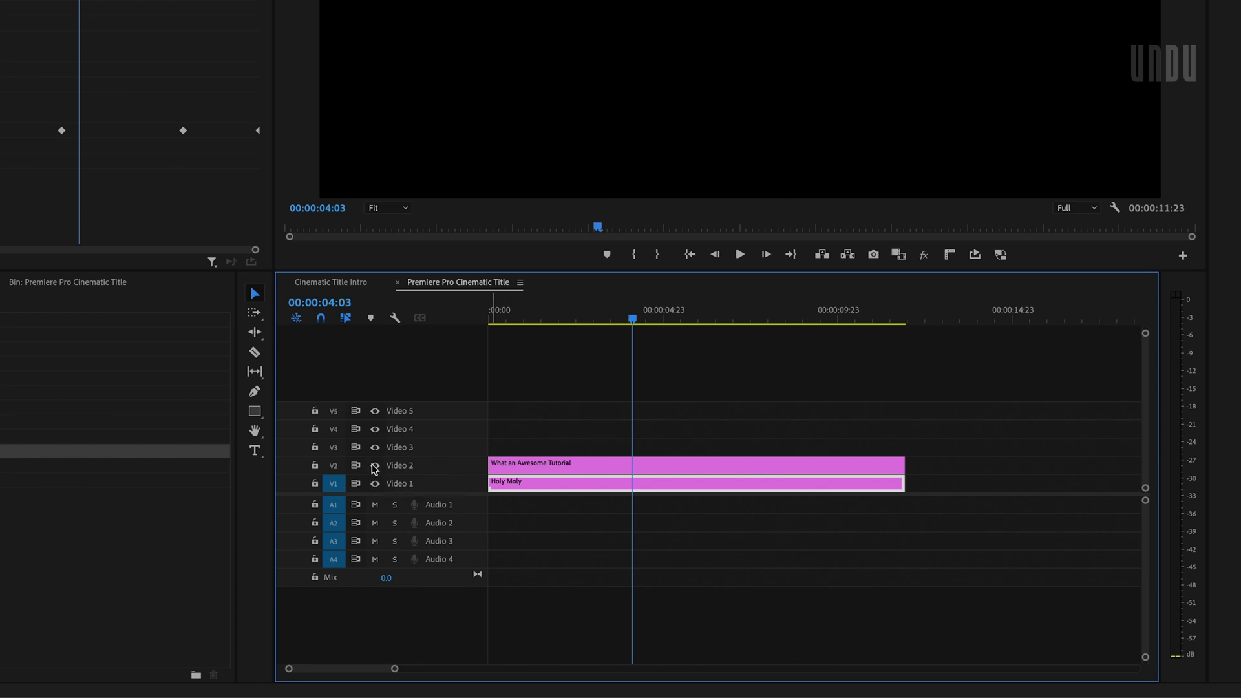
- Copy the Holy Moly clip and paste all its attributes onto the What an Awesome Tutorial clip
{"action": "right_click", "coordinate": [541, 494]}
{"action": "left_click", "coordinate": [555, 84]}
{"action": "right_click", "coordinate": [606, 461]}
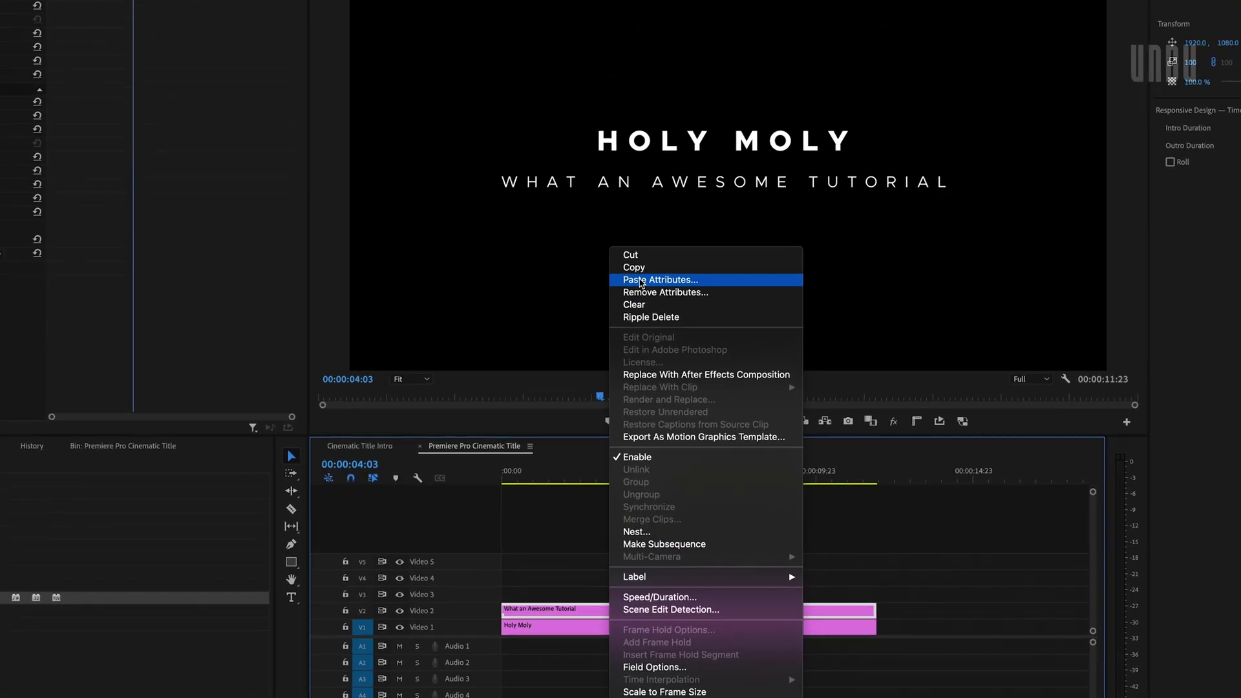
{"action": "left_click", "coordinate": [641, 282]}
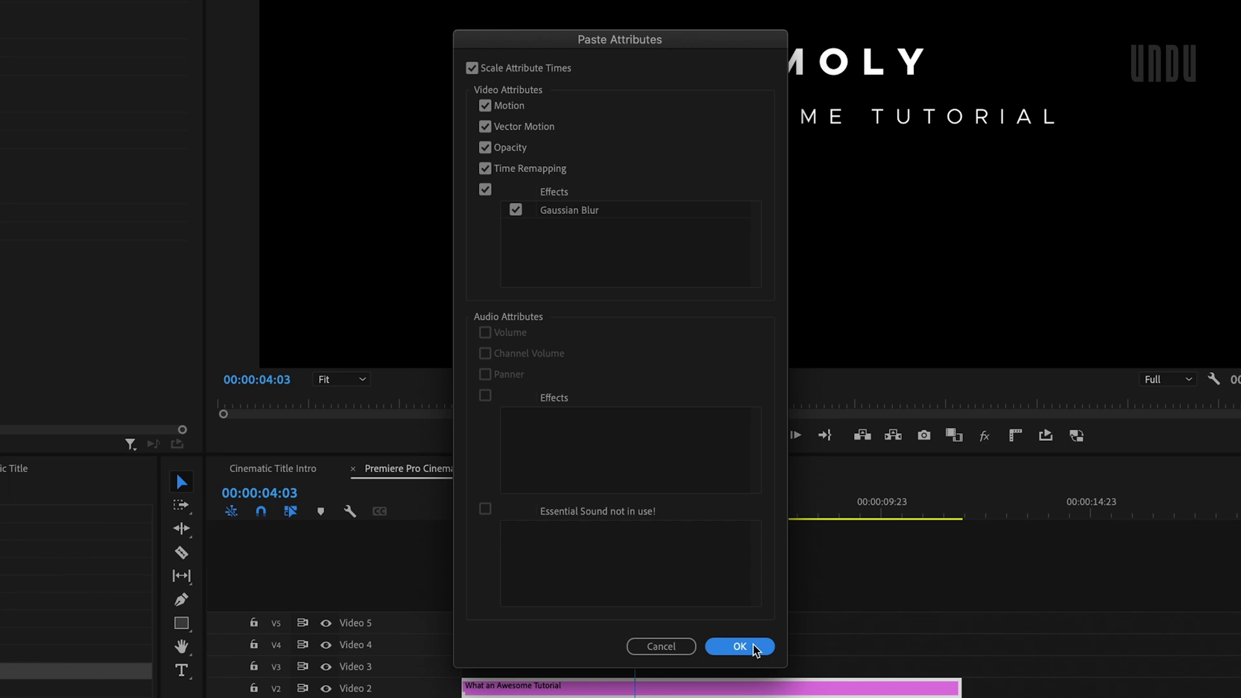
{"action": "left_click", "coordinate": [739, 646]}
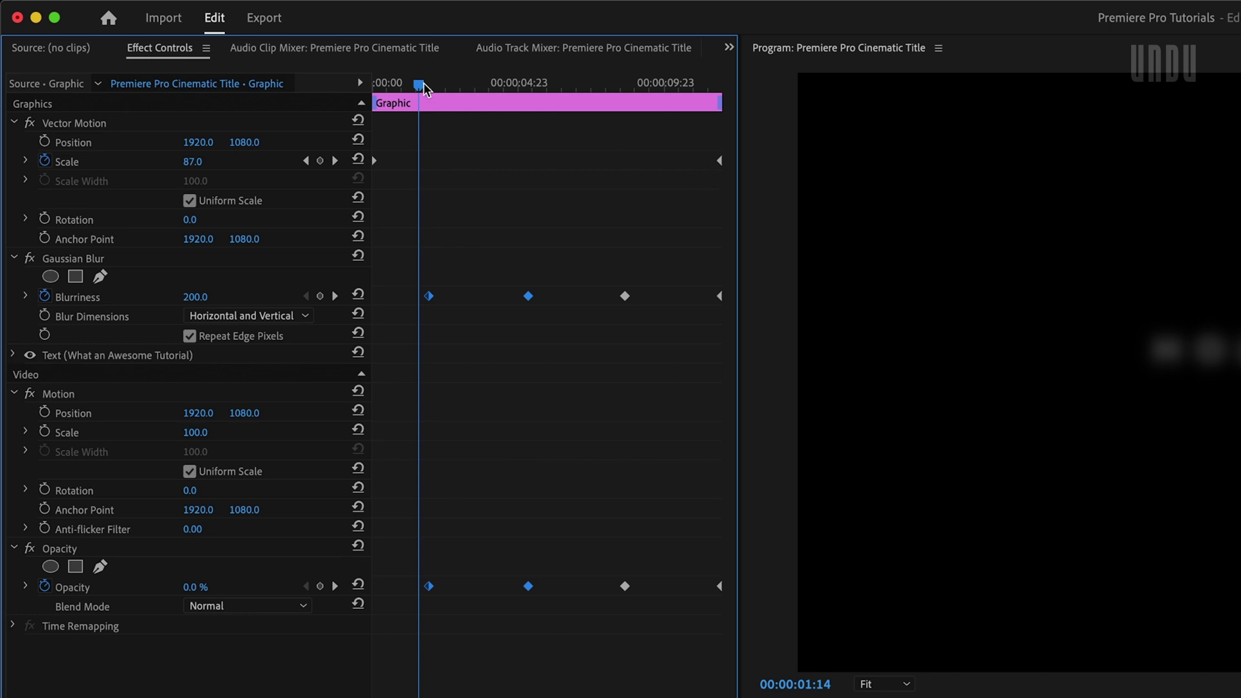
- Scrub through the clip to preview the title blurring in and fading out
{"action": "left_click_drag", "start_coordinate": [424, 87], "coordinate": [449, 102]}
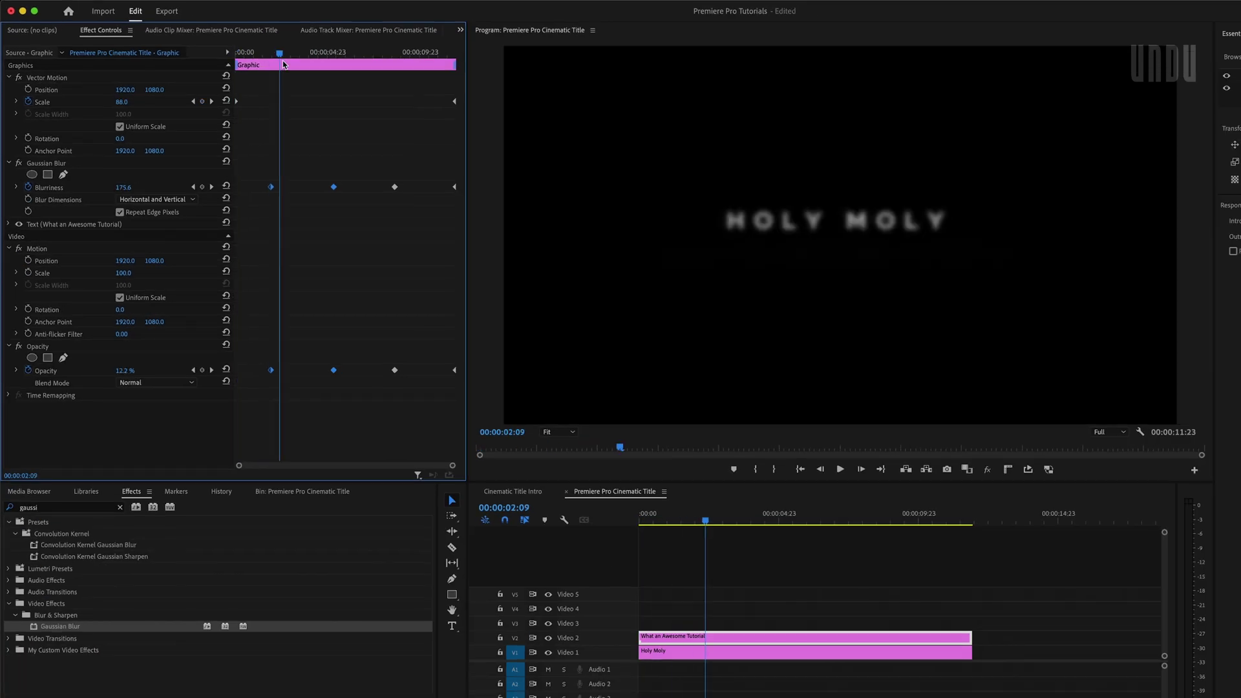
{"action": "left_click_drag", "start_coordinate": [283, 64], "coordinate": [451, 93]}
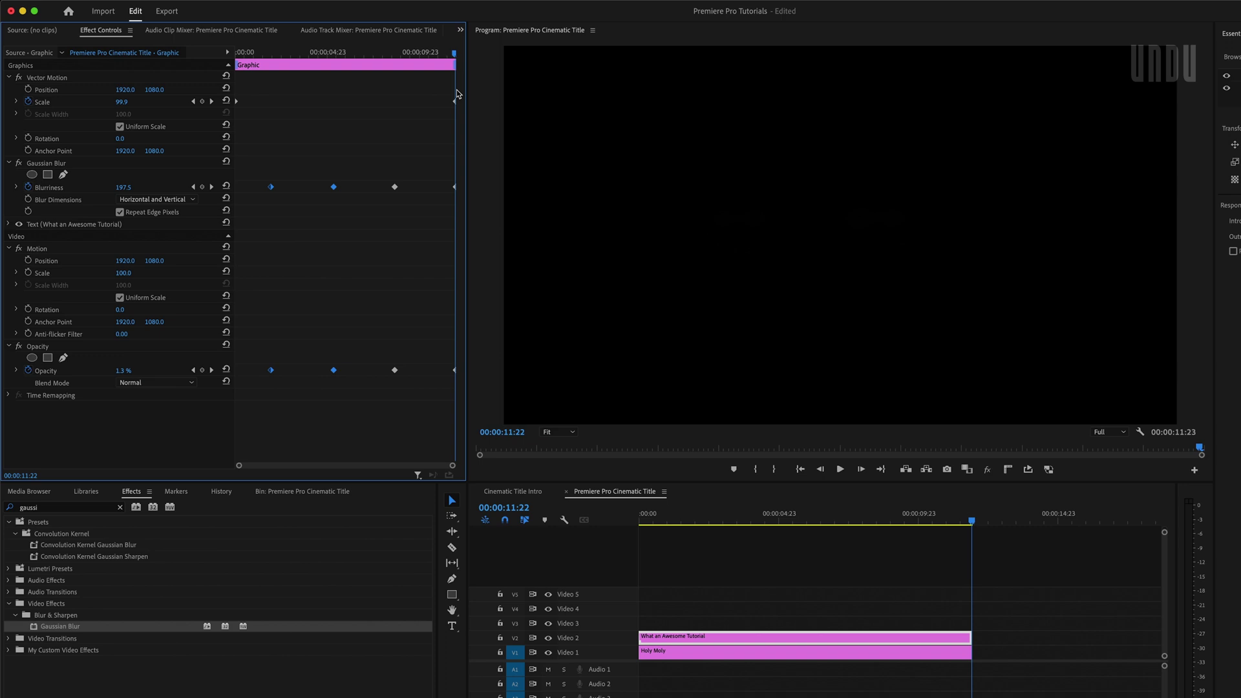
{"action": "left_click_drag", "start_coordinate": [455, 94], "coordinate": [231, 93]}
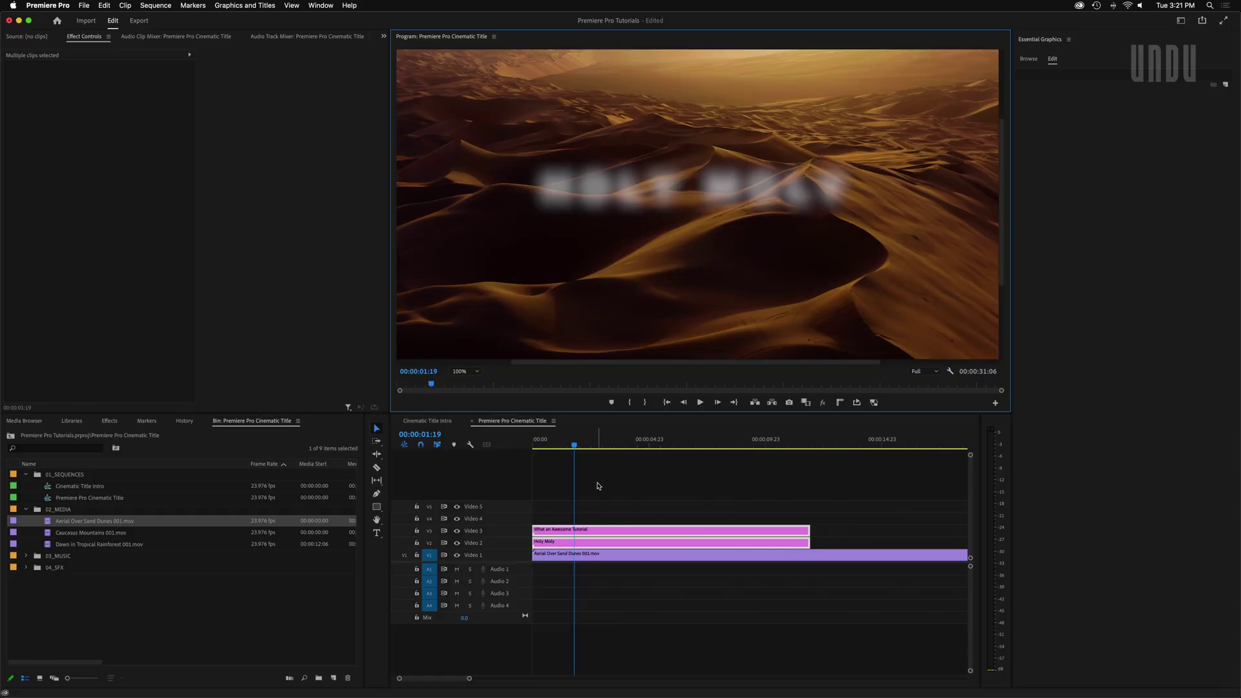
- Try the Screen blend mode on the Holy Moly title over the desert, then restore Normal
{"action": "left_click", "coordinate": [598, 486]}
{"action": "left_click", "coordinate": [620, 541]}
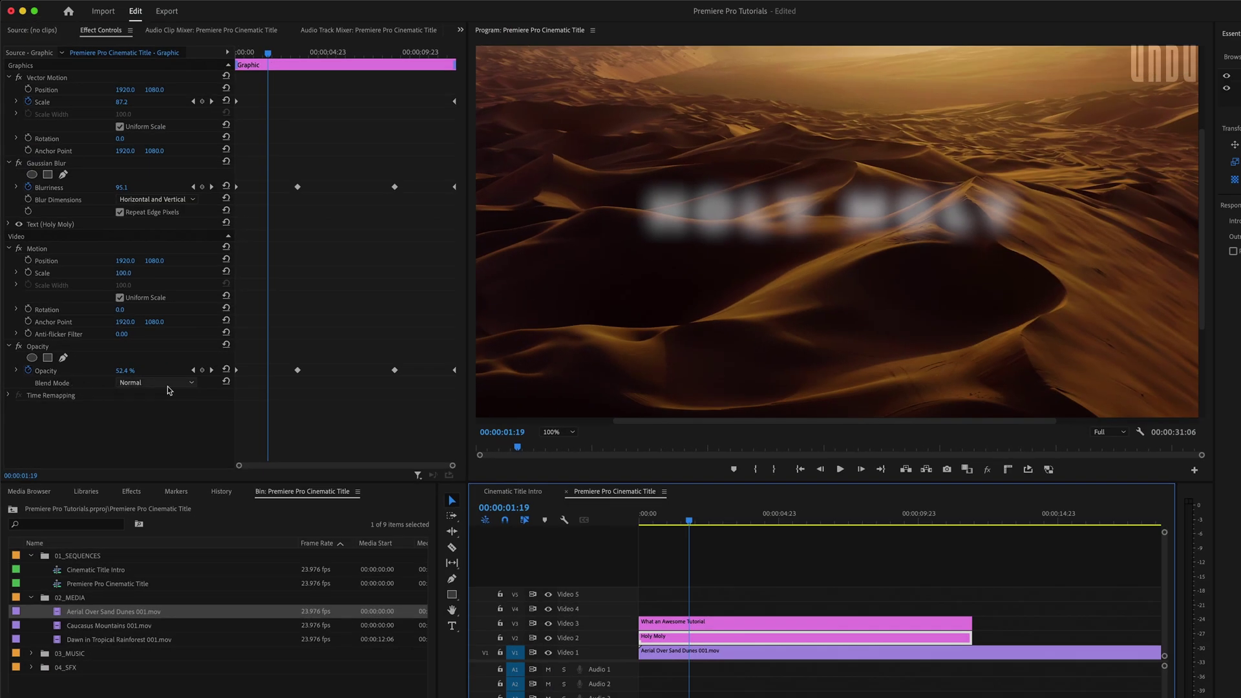
{"action": "left_click", "coordinate": [168, 390]}
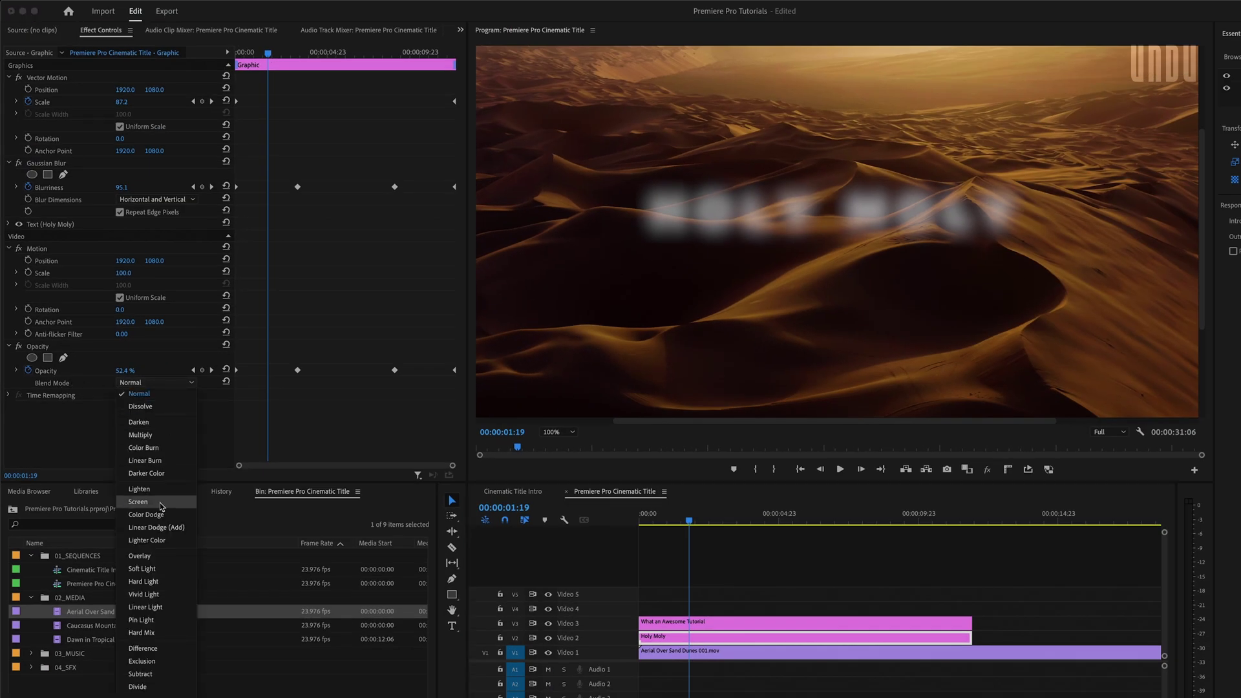
{"action": "left_click", "coordinate": [137, 502]}
{"action": "mouse_move", "coordinate": [265, 56]}
{"action": "left_mouse_down"}
{"action": "mouse_move", "coordinate": [282, 55]}
{"action": "mouse_move", "coordinate": [262, 57]}
{"action": "left_mouse_up"}
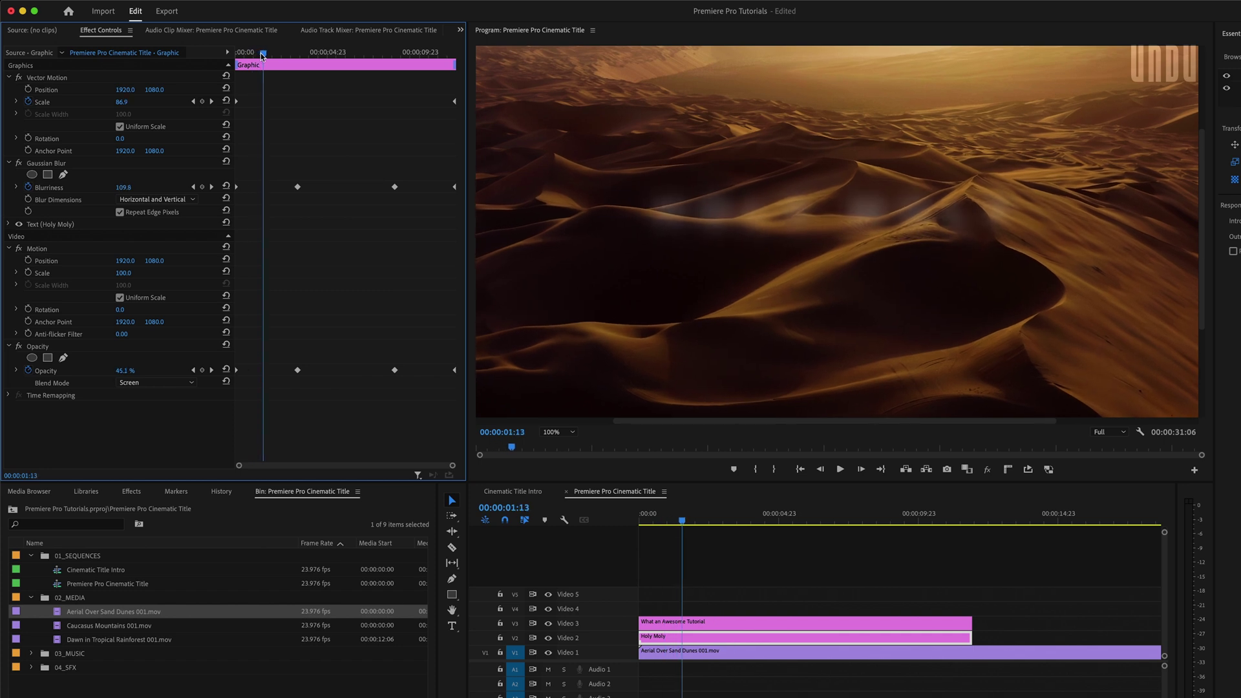
{"action": "left_click", "coordinate": [182, 383]}
{"action": "left_click", "coordinate": [166, 393]}
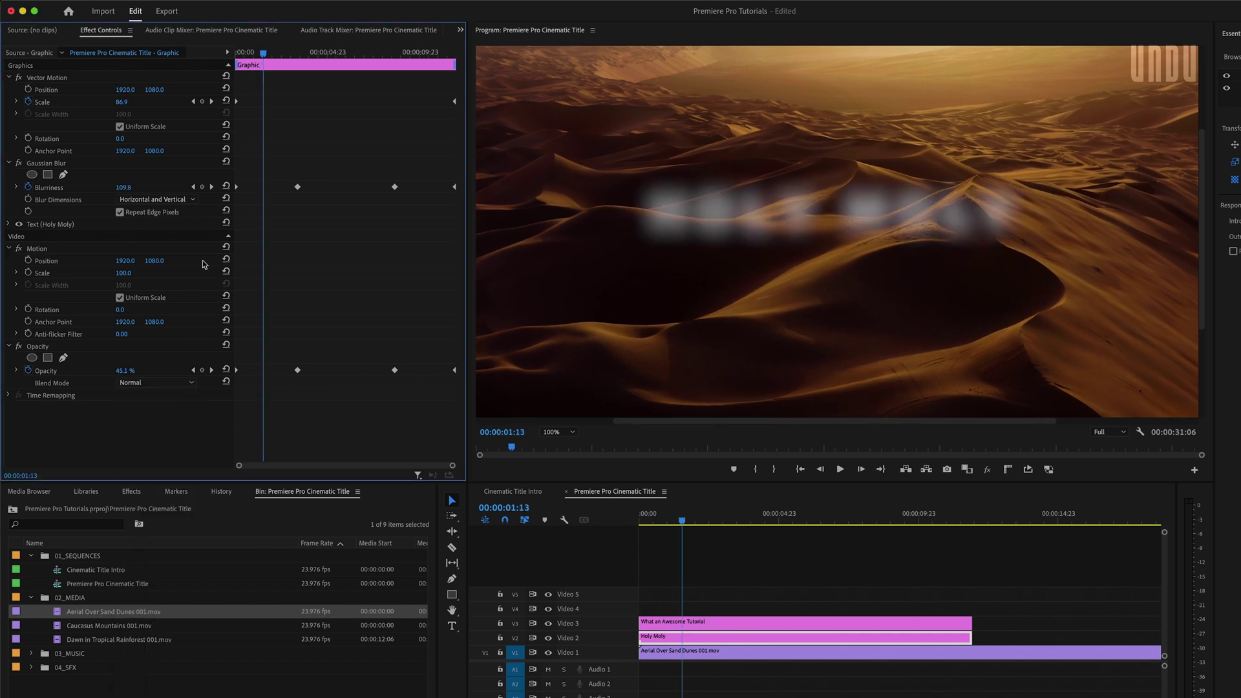
{"action": "mouse_move", "coordinate": [264, 55]}
{"action": "left_mouse_down"}
{"action": "mouse_move", "coordinate": [246, 55]}
{"action": "mouse_move", "coordinate": [266, 55]}
{"action": "left_mouse_up"}
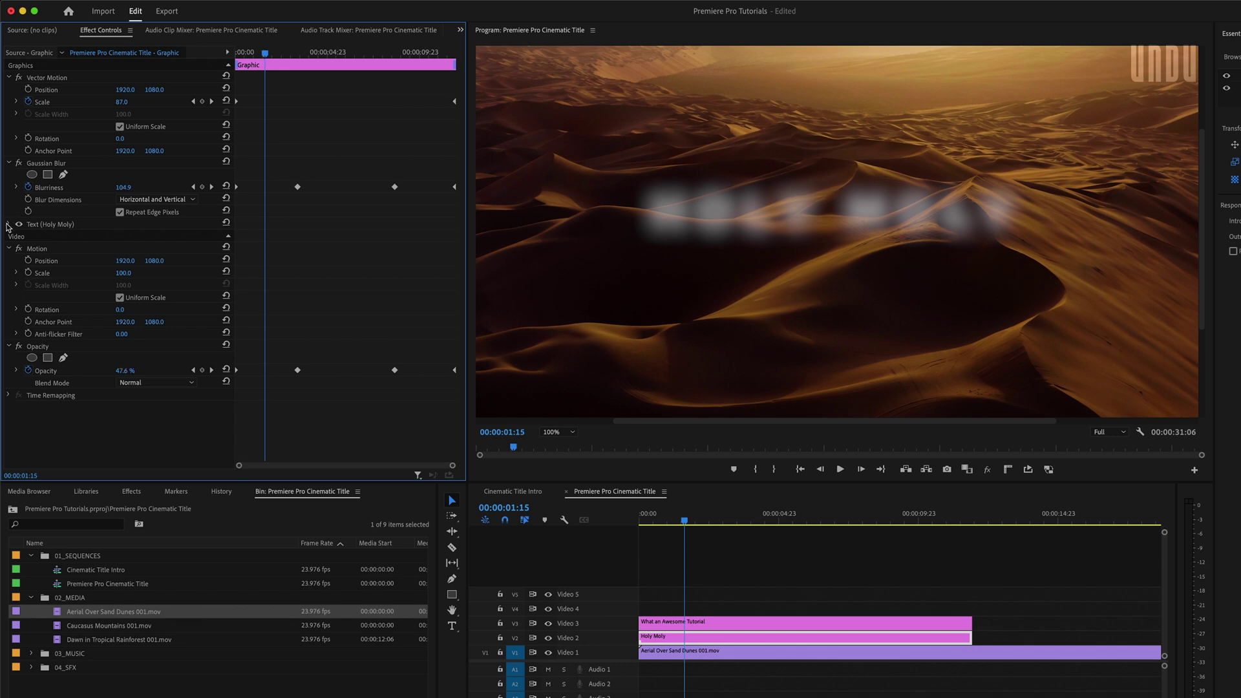
{"action": "left_click", "coordinate": [9, 224]}
{"action": "left_click_drag", "start_coordinate": [265, 55], "coordinate": [335, 57]}
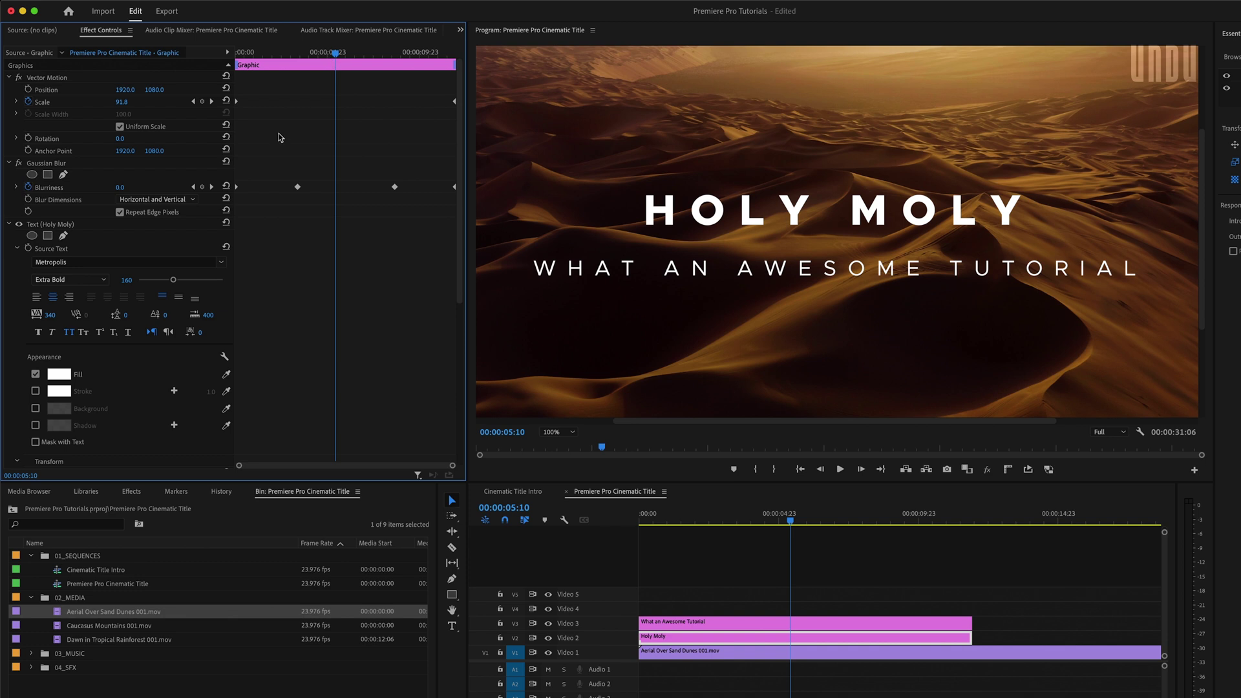
- Give the Holy Moly title an orange fill, keeping its blend mode unchanged
{"action": "left_click", "coordinate": [59, 374]}
{"action": "left_click_drag", "start_coordinate": [766, 349], "coordinate": [765, 360]}
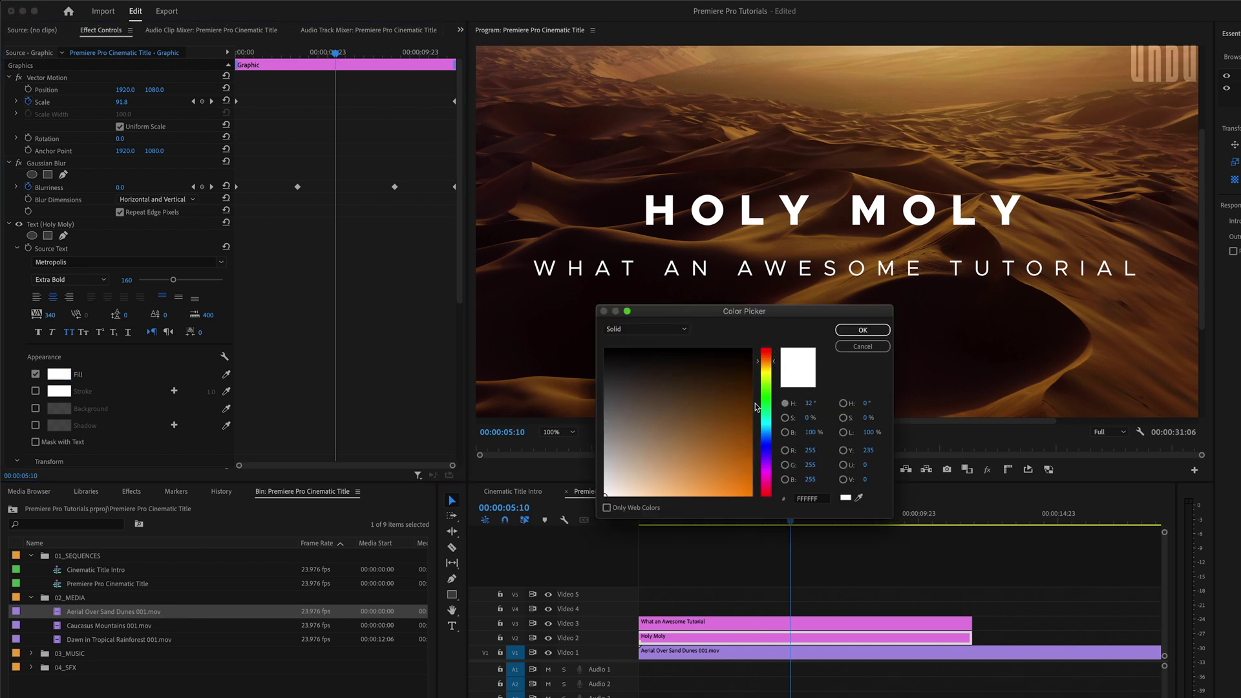
{"action": "left_click", "coordinate": [741, 497]}
{"action": "key", "text": "Return"}
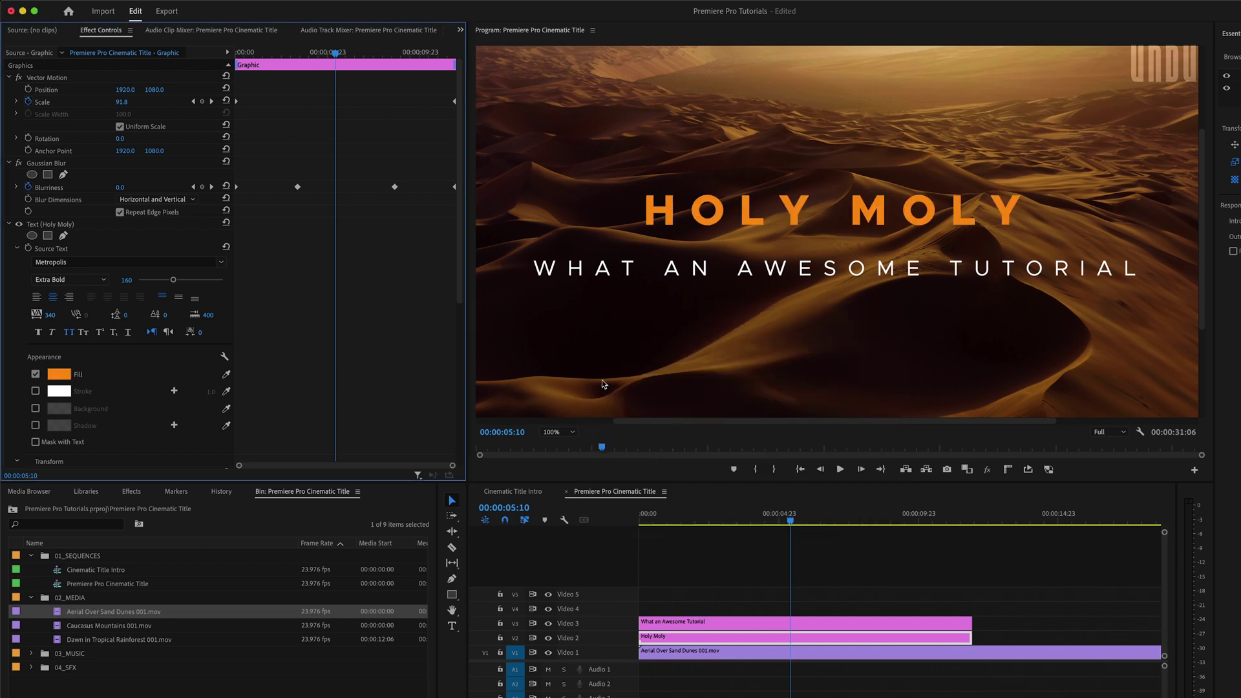
{"action": "scroll", "coordinate": [194, 323], "scroll_direction": "down", "scroll_amount": 10}
{"action": "left_click", "coordinate": [191, 438]}
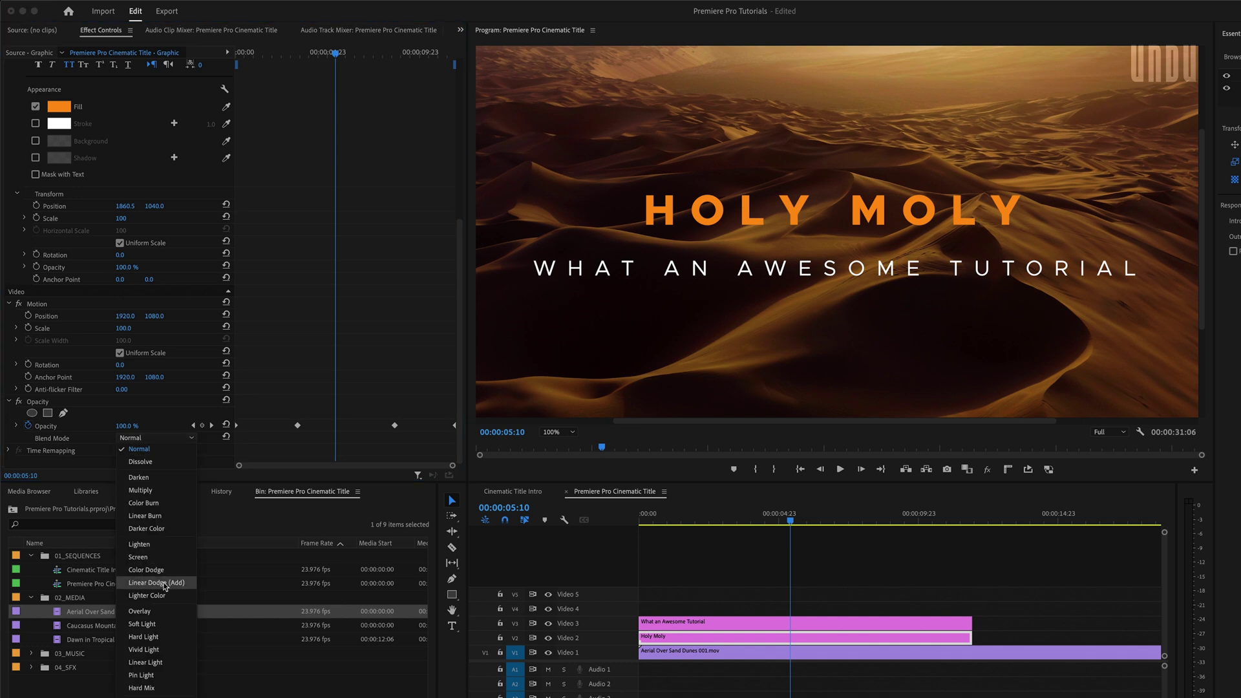
{"action": "key", "text": "Escape"}
- Fill the subtitle orange, set its blend mode to Linear Dodge (Add), and fit the preview
{"action": "left_click", "coordinate": [685, 623]}
{"action": "left_click", "coordinate": [8, 224]}
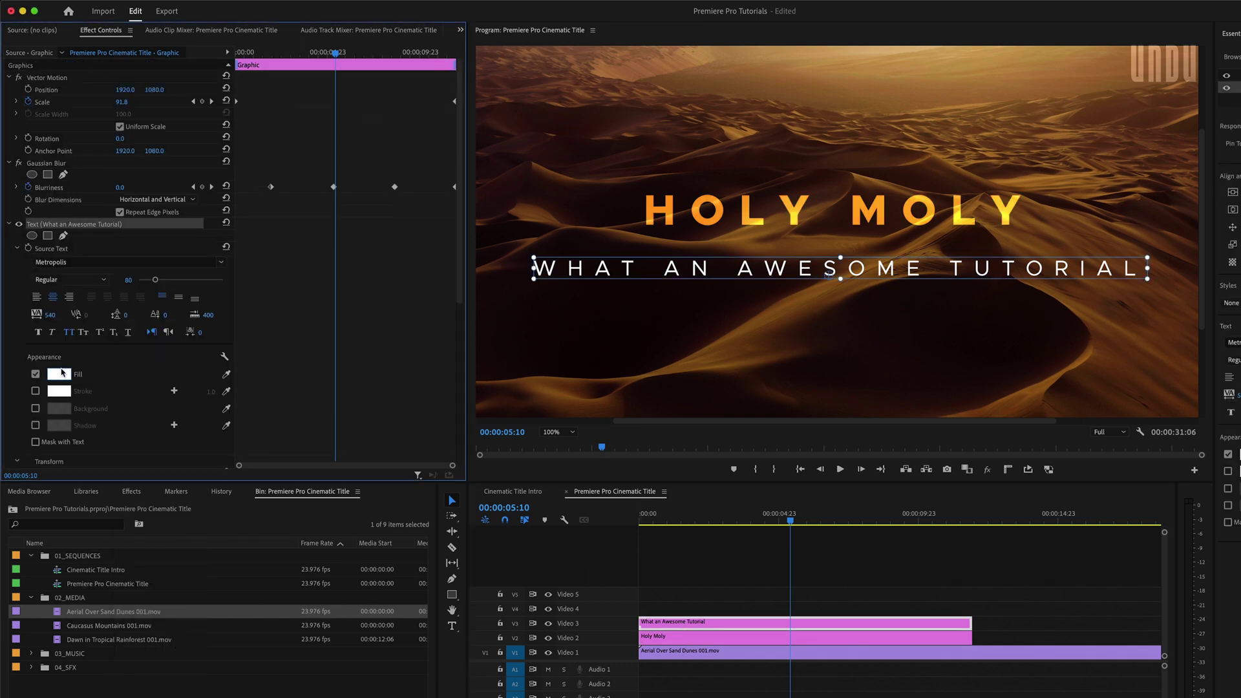
{"action": "left_click", "coordinate": [59, 374]}
{"action": "left_click", "coordinate": [808, 499]}
{"action": "key", "text": "super+v"}
{"action": "key", "text": "Return"}
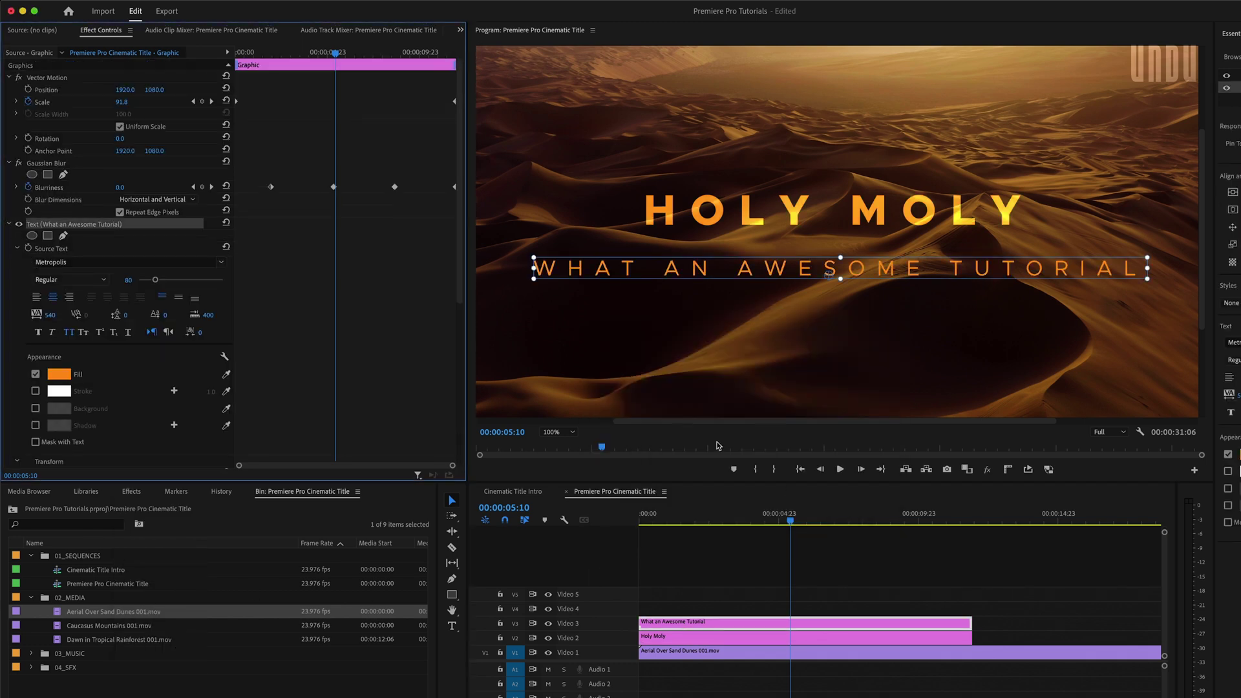
{"action": "scroll", "coordinate": [333, 457], "scroll_direction": "down", "scroll_amount": 10}
{"action": "left_click", "coordinate": [191, 438]}
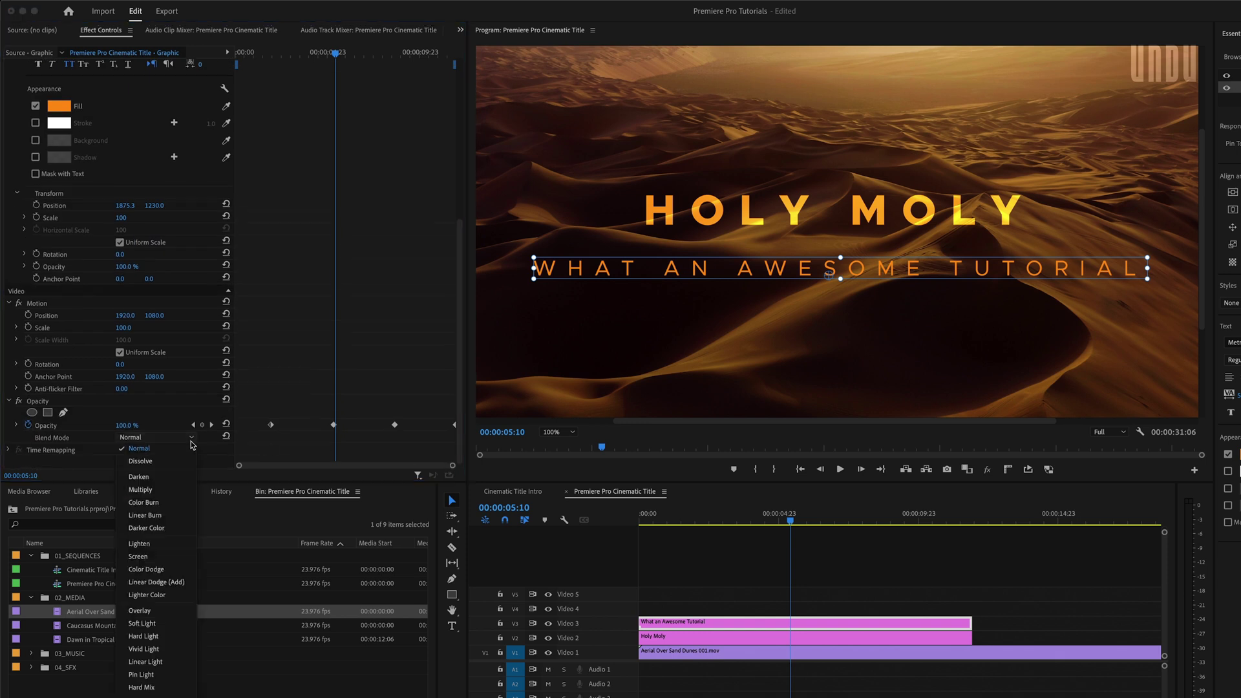
{"action": "left_click", "coordinate": [155, 583]}
{"action": "left_click", "coordinate": [559, 432]}
{"action": "left_click", "coordinate": [561, 447]}
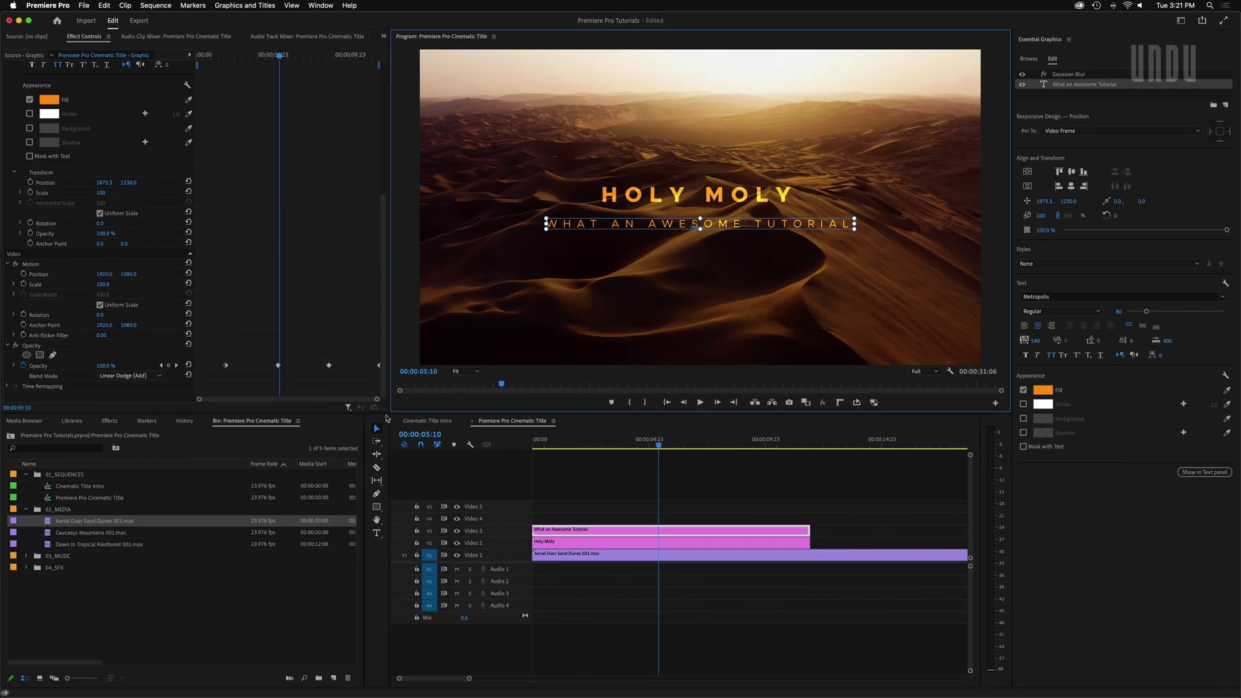
- Place the Sandstorm sound effect on audio track 1 and shift both title clips later
{"action": "left_click", "coordinate": [31, 667]}
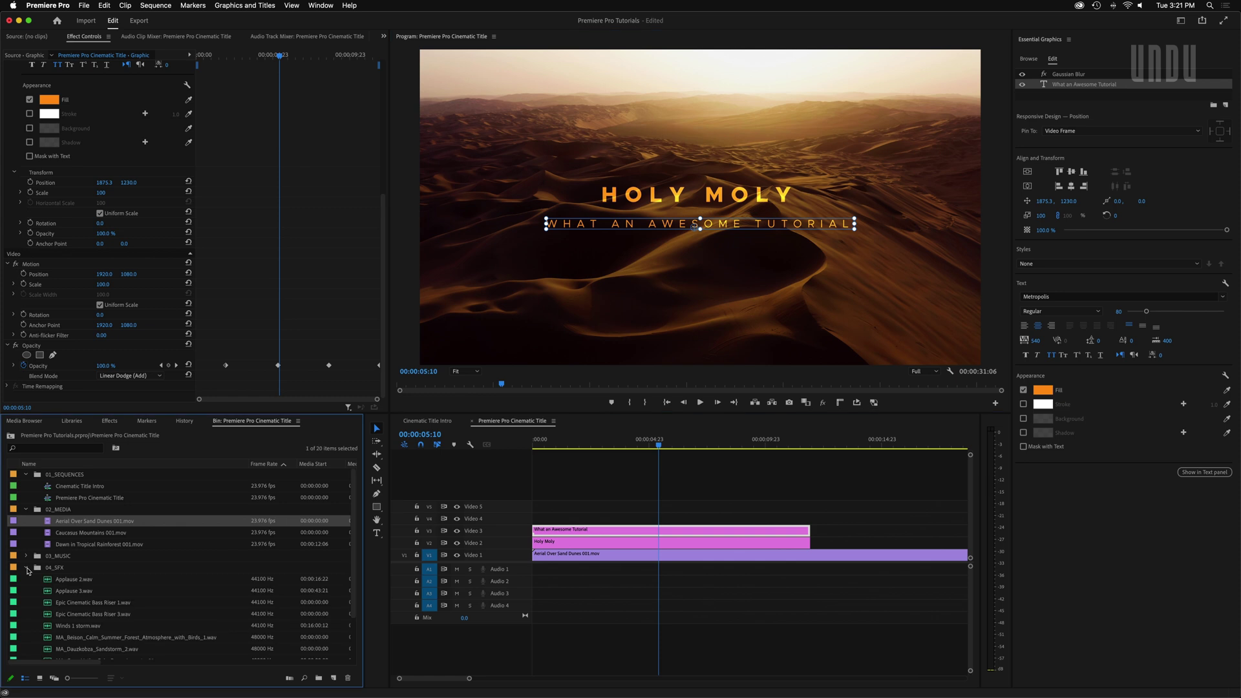
{"action": "left_click", "coordinate": [94, 697]}
{"action": "left_click_drag", "start_coordinate": [77, 649], "coordinate": [535, 568]}
{"action": "left_click_drag", "start_coordinate": [560, 515], "coordinate": [691, 544]}
- Add Epic Cinematic Bass Riser 1 to A2 and Bass Riser 3 to A3, then play from the start
{"action": "left_click_drag", "start_coordinate": [83, 601], "coordinate": [671, 581]}
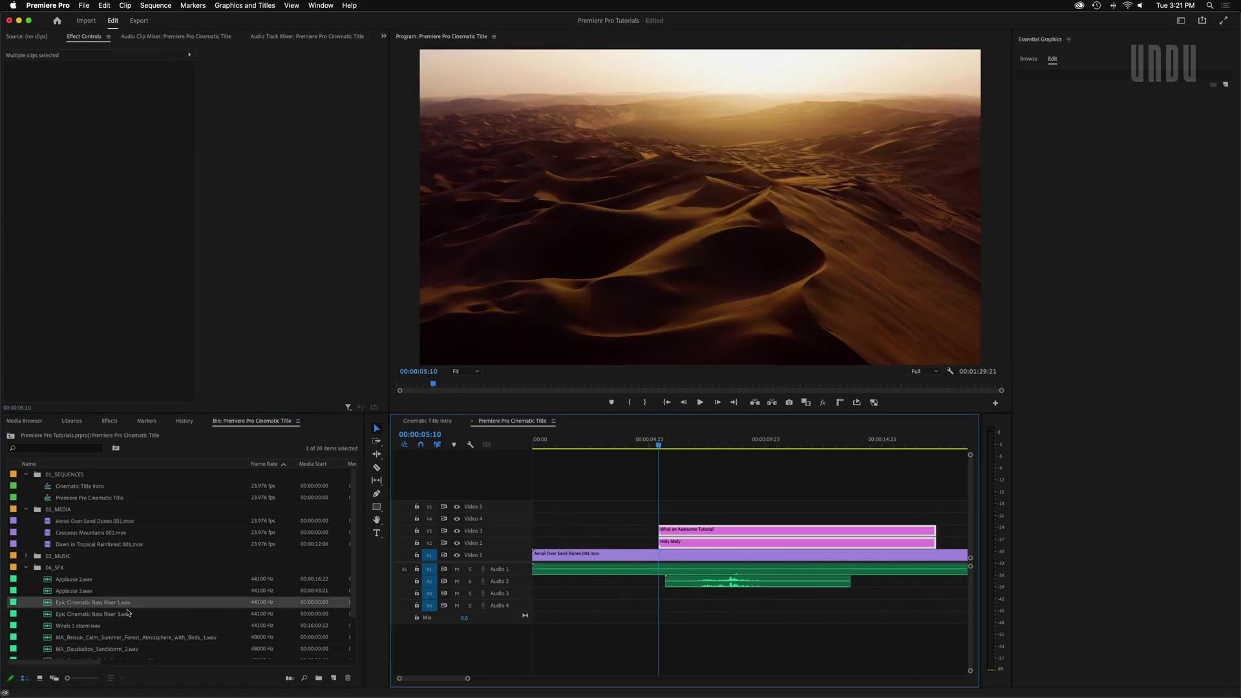
{"action": "left_click_drag", "start_coordinate": [128, 613], "coordinate": [772, 597]}
{"action": "key", "text": "Home"}
{"action": "key", "text": "minus"}
{"action": "key", "text": "minus"}
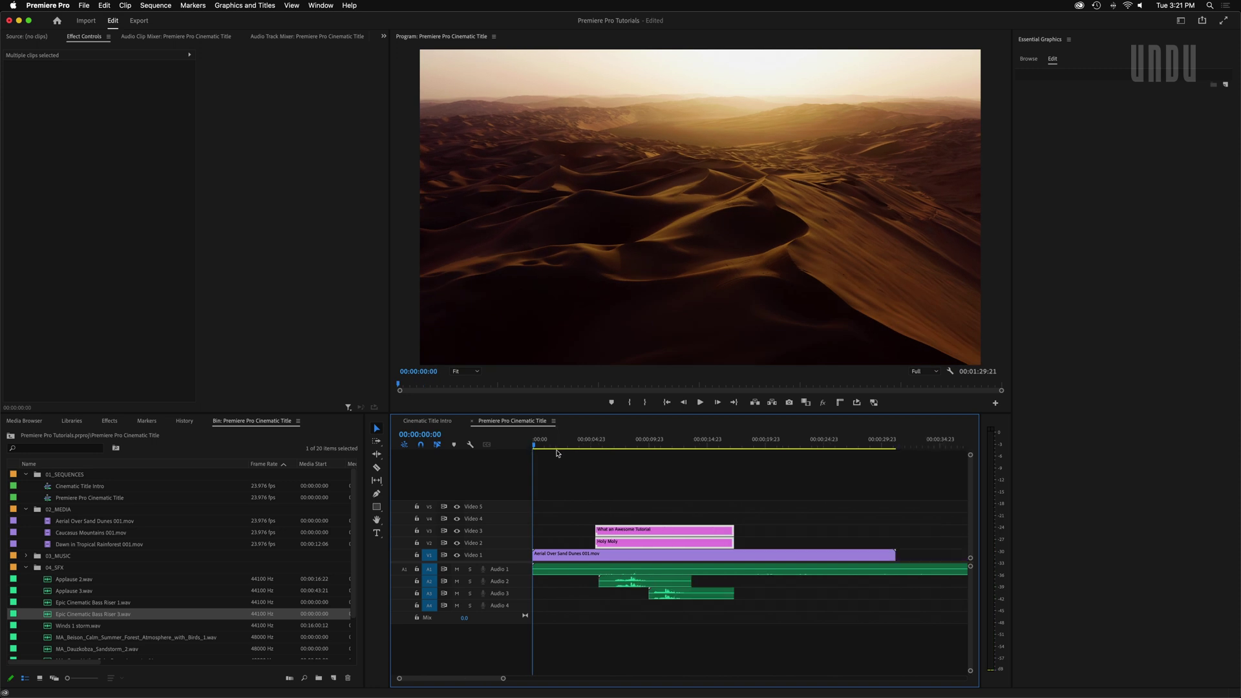